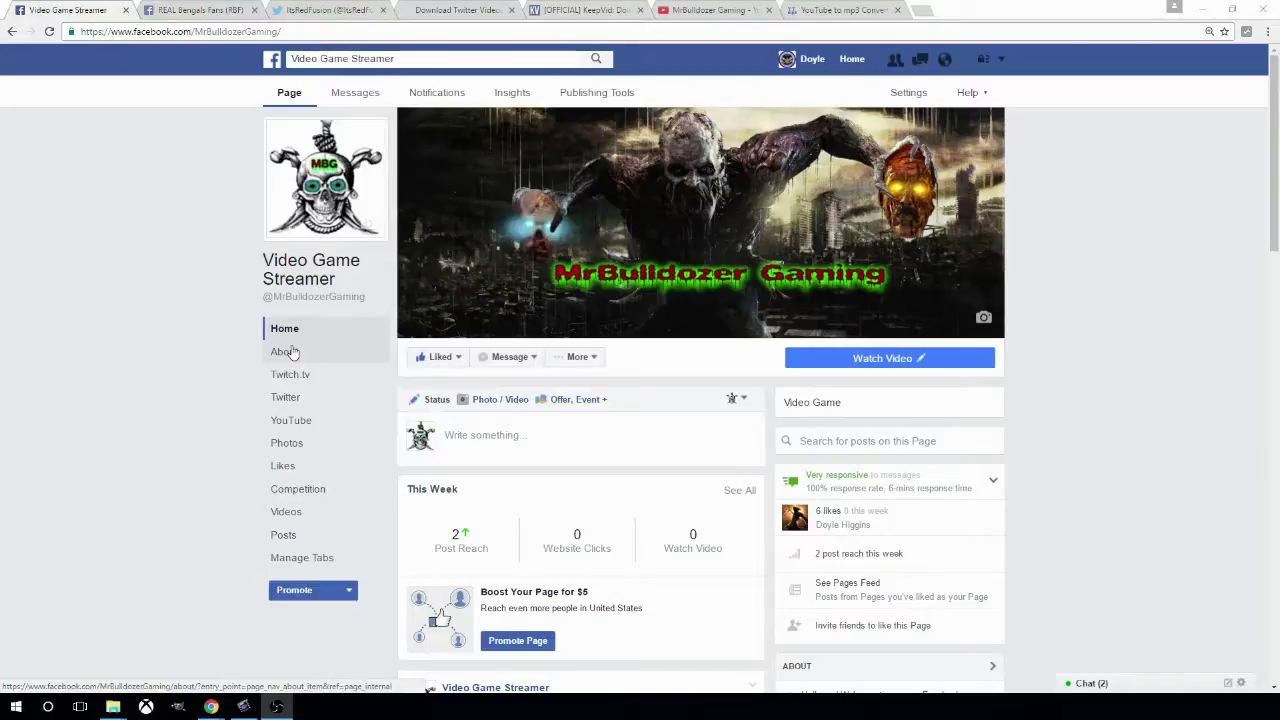
pyautogui.click(296, 353)
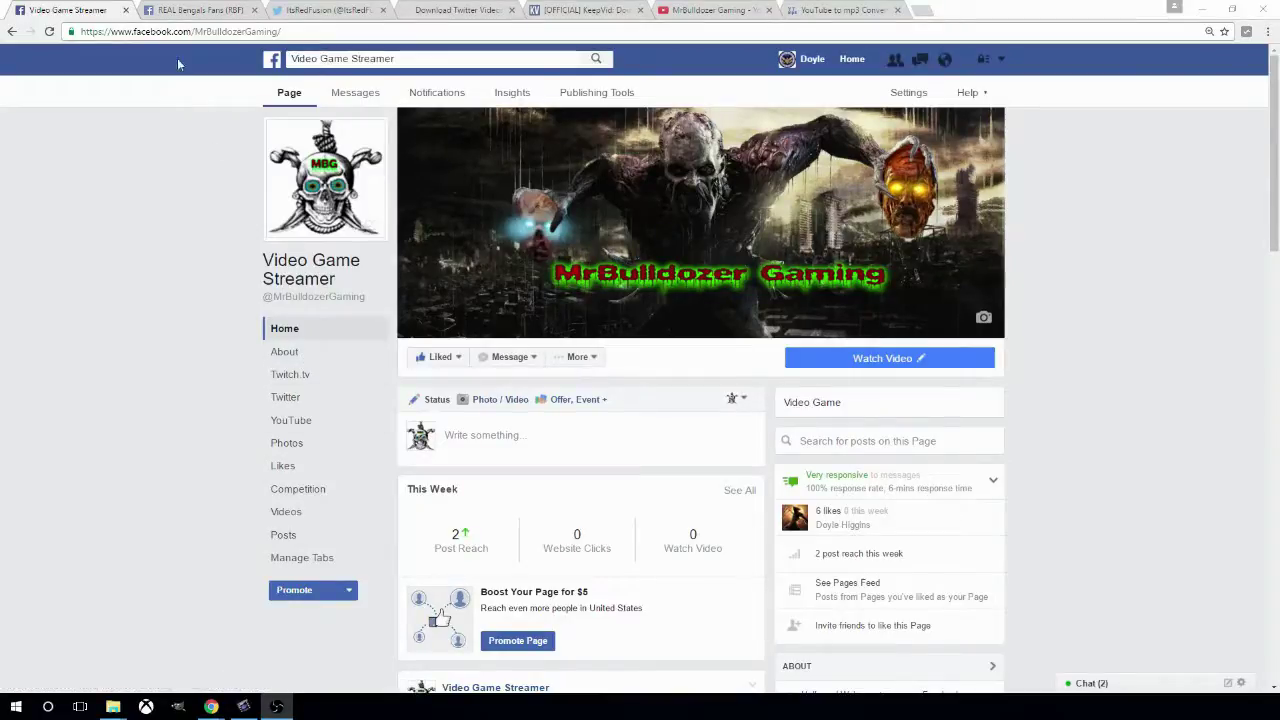
# - In the REAL Bengals Fans group, preview the shared football video and open its video URL in a new tab
pyautogui.click(187, 12)
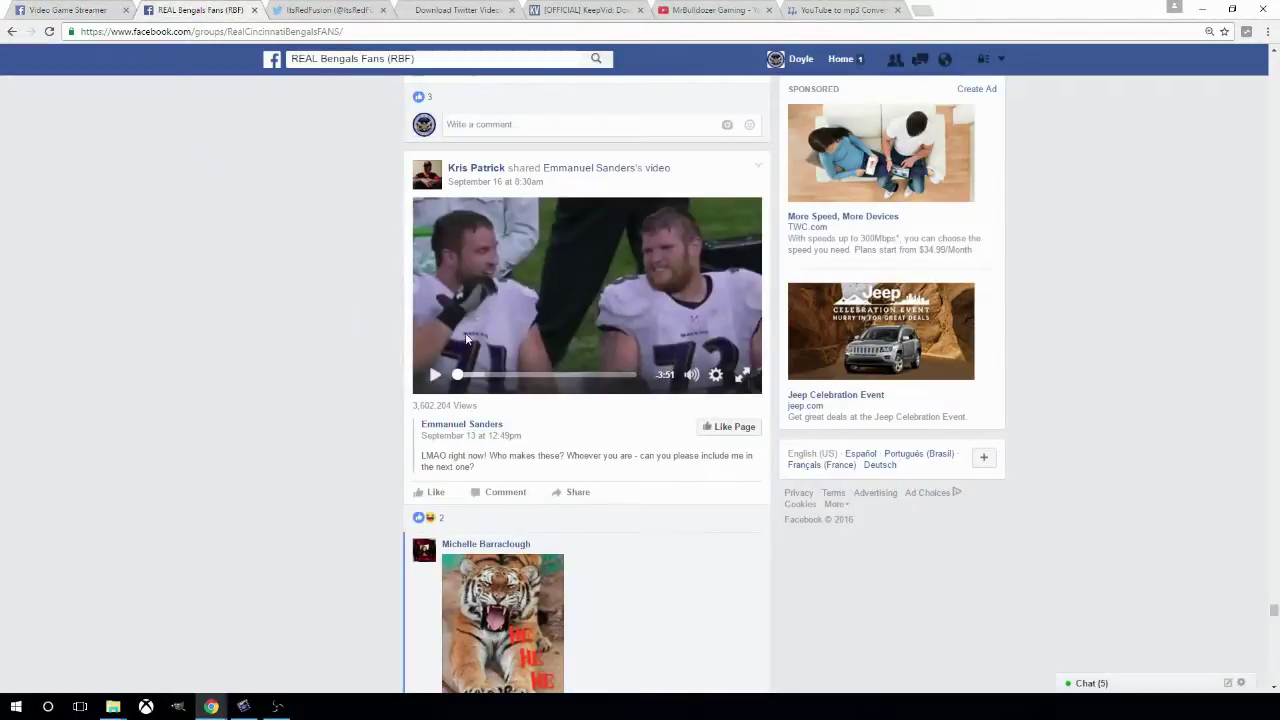
pyautogui.click(435, 377)
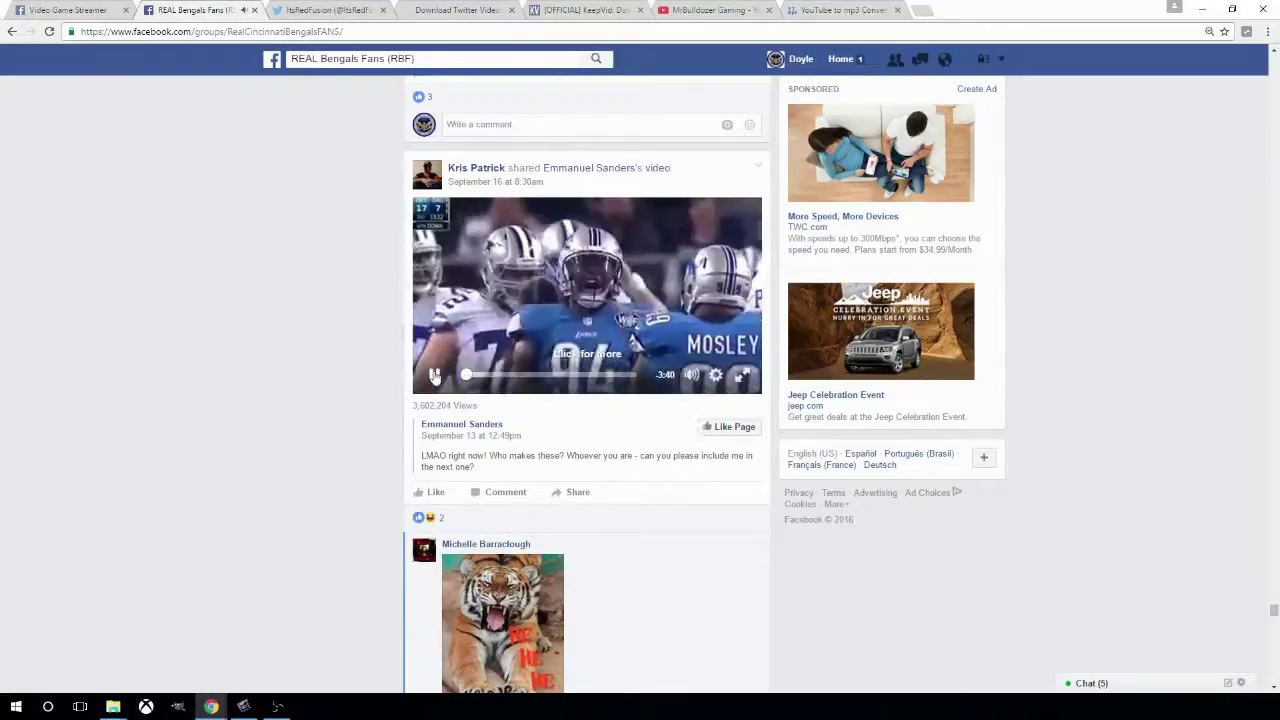
pyautogui.click(435, 375)
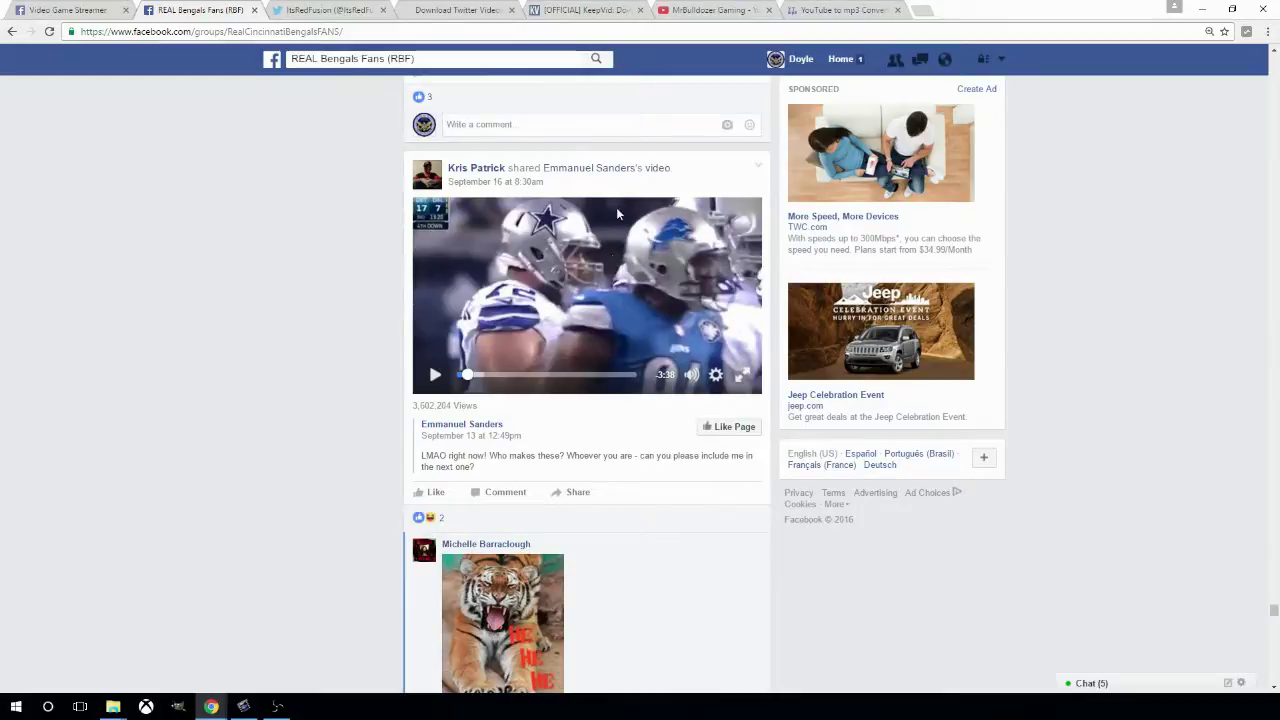
pyautogui.rightClick(617, 229)
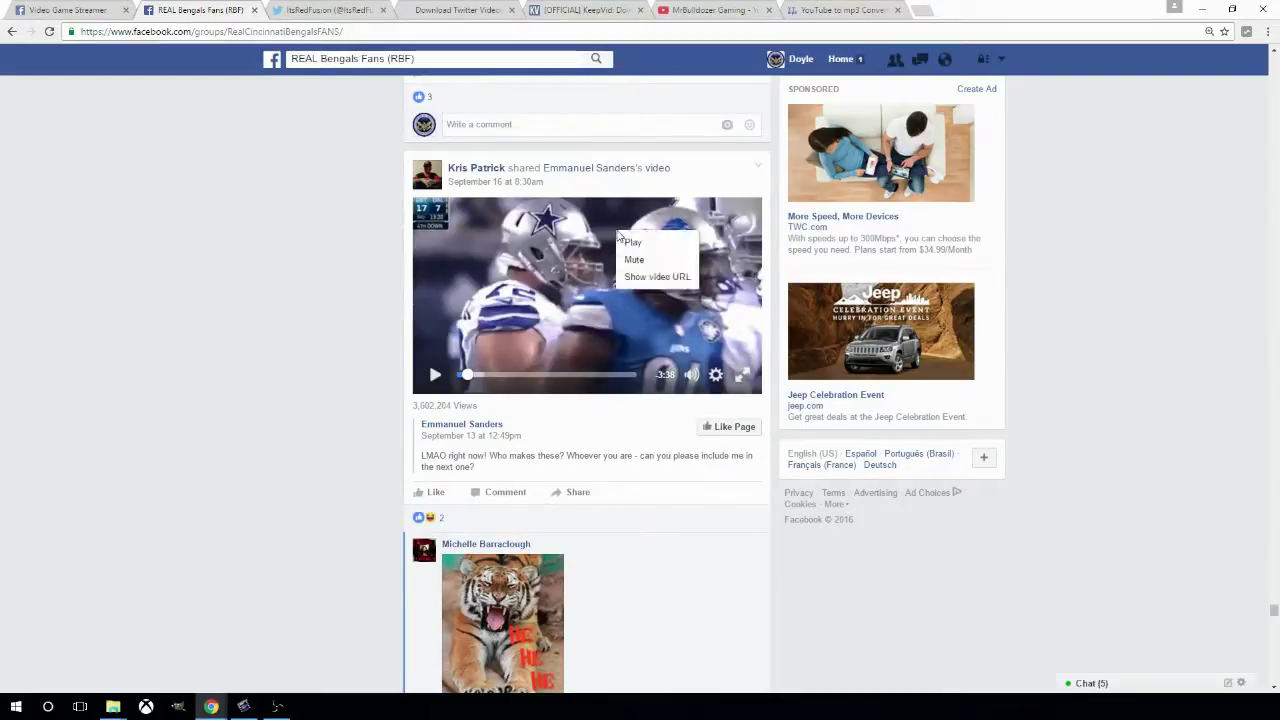
pyautogui.click(649, 280)
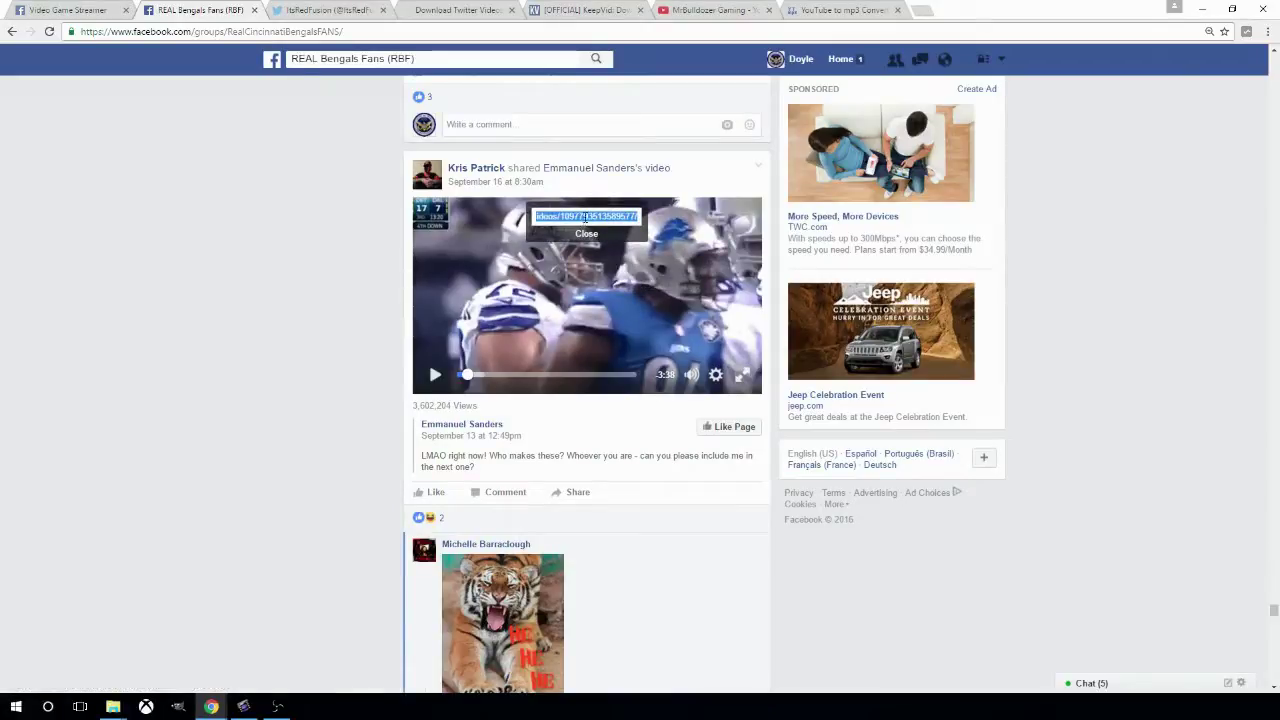
pyautogui.rightClick(586, 218)
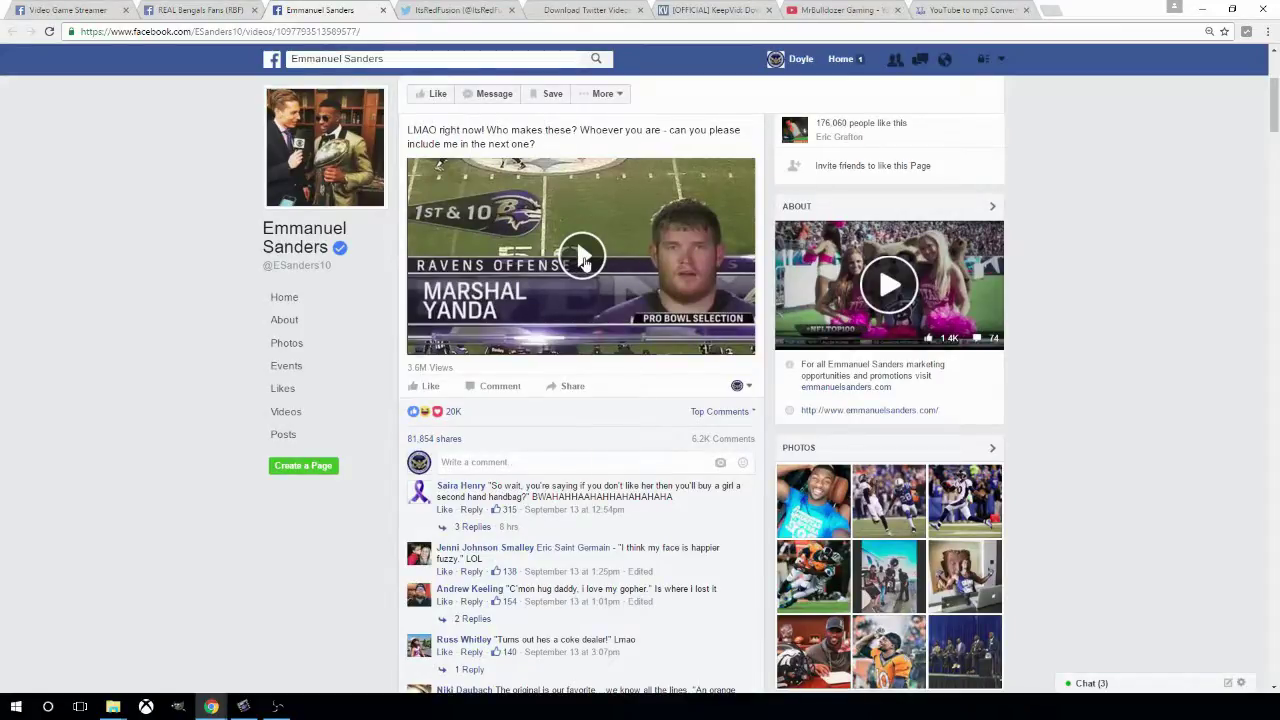
# - Play the video briefly on its own page, check which options it offers, and pause it
pyautogui.click(585, 258)
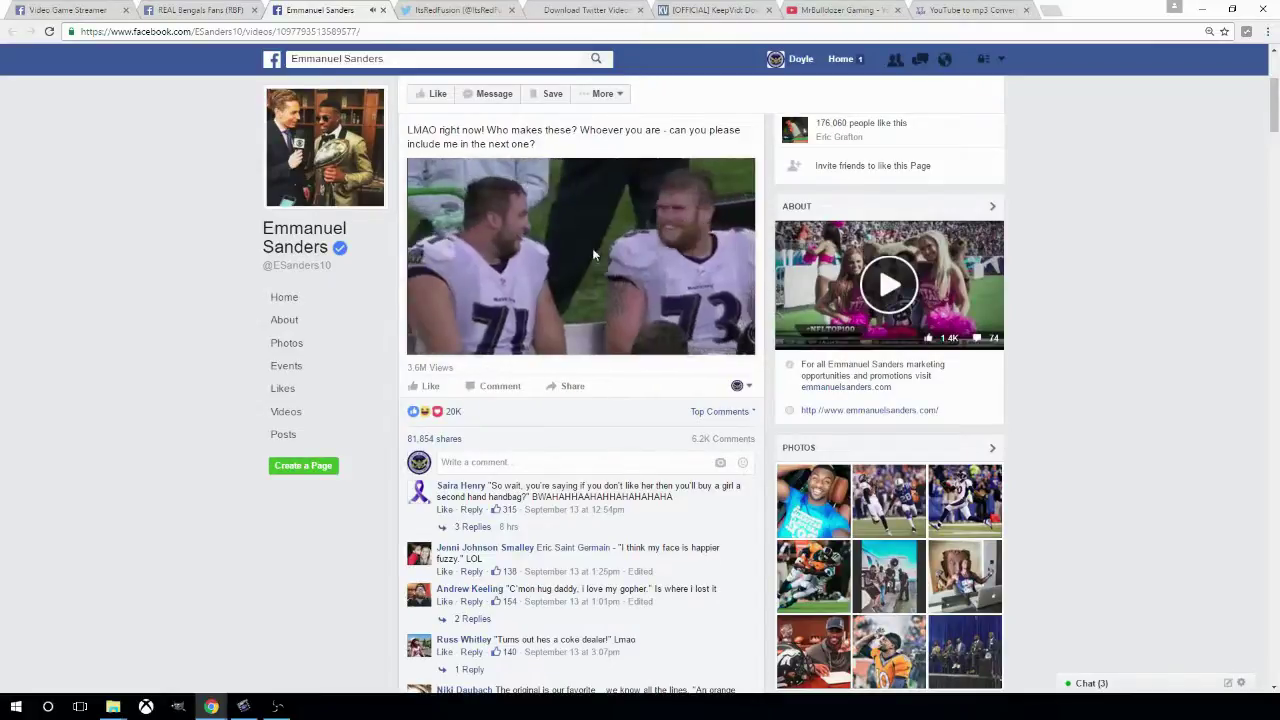
pyautogui.rightClick(594, 257)
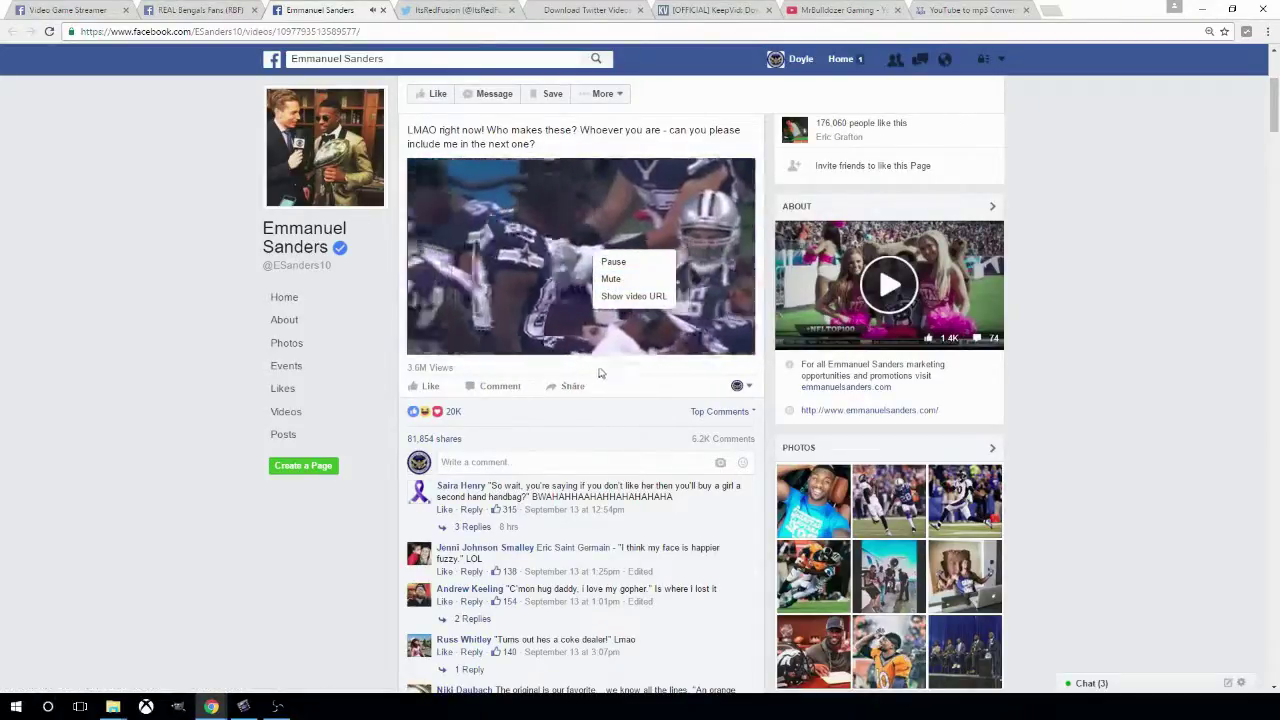
pyautogui.click(516, 374)
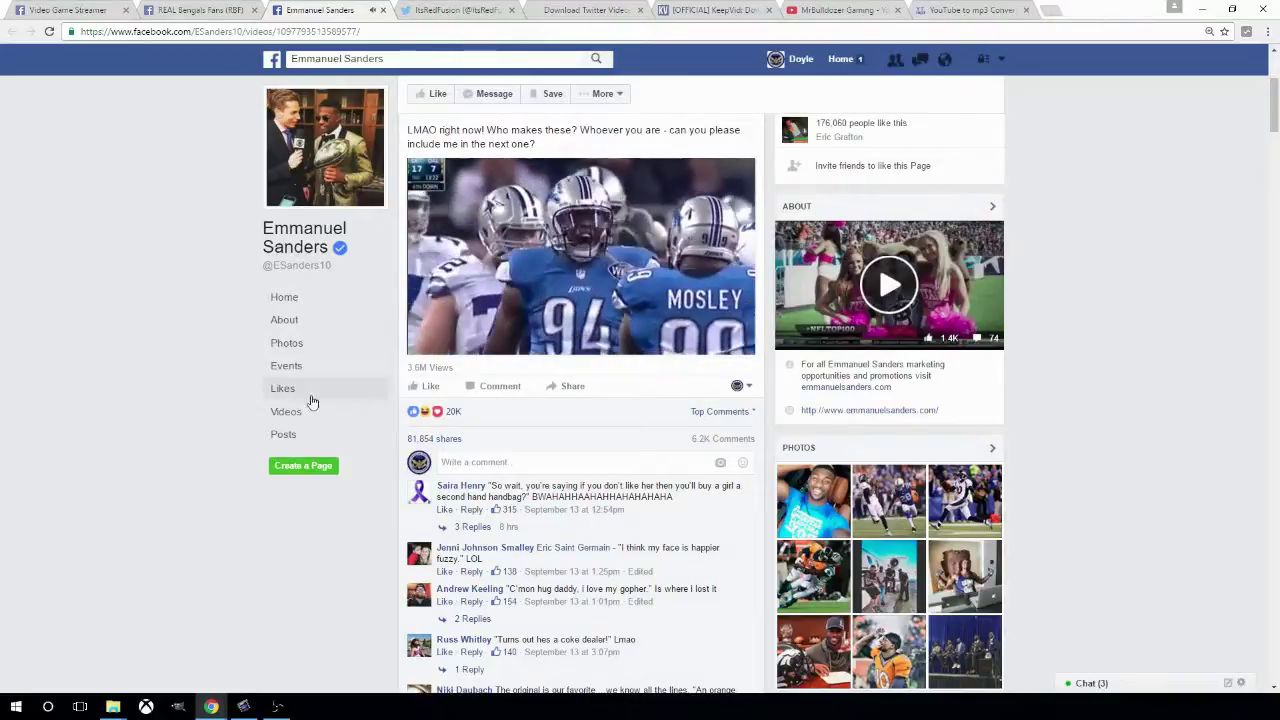
pyautogui.moveTo(431, 340)
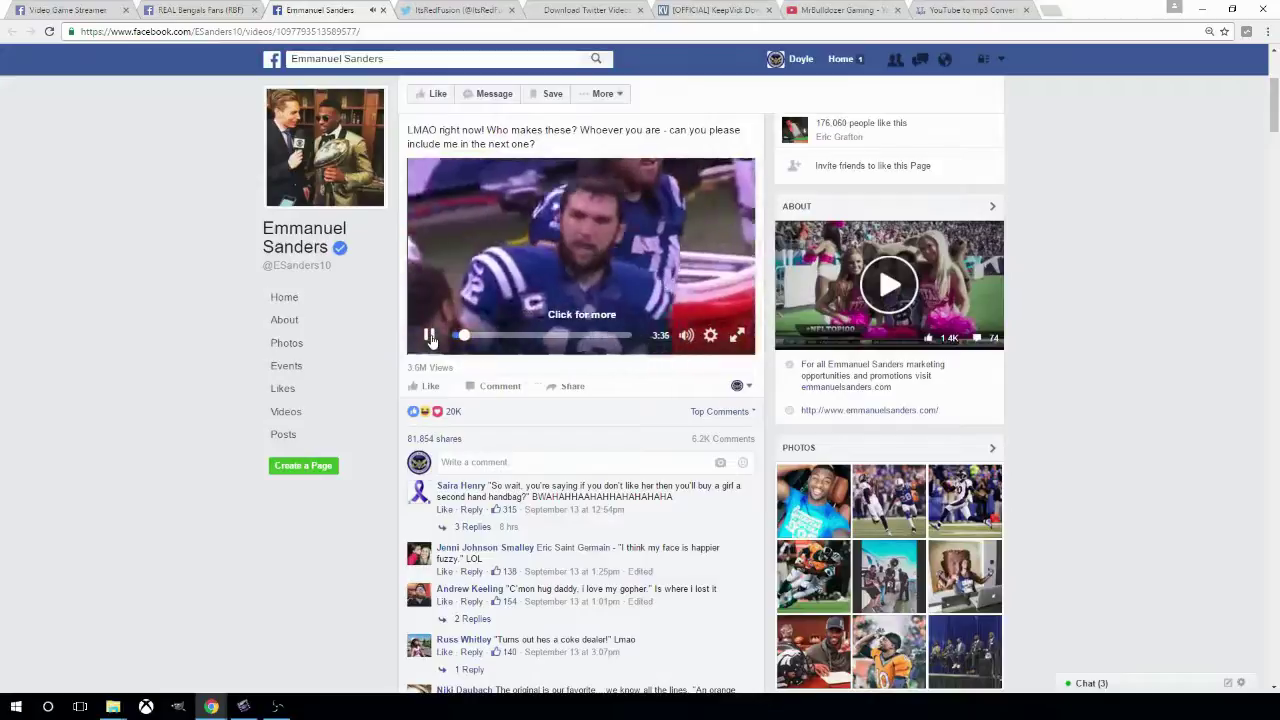
pyautogui.click(430, 337)
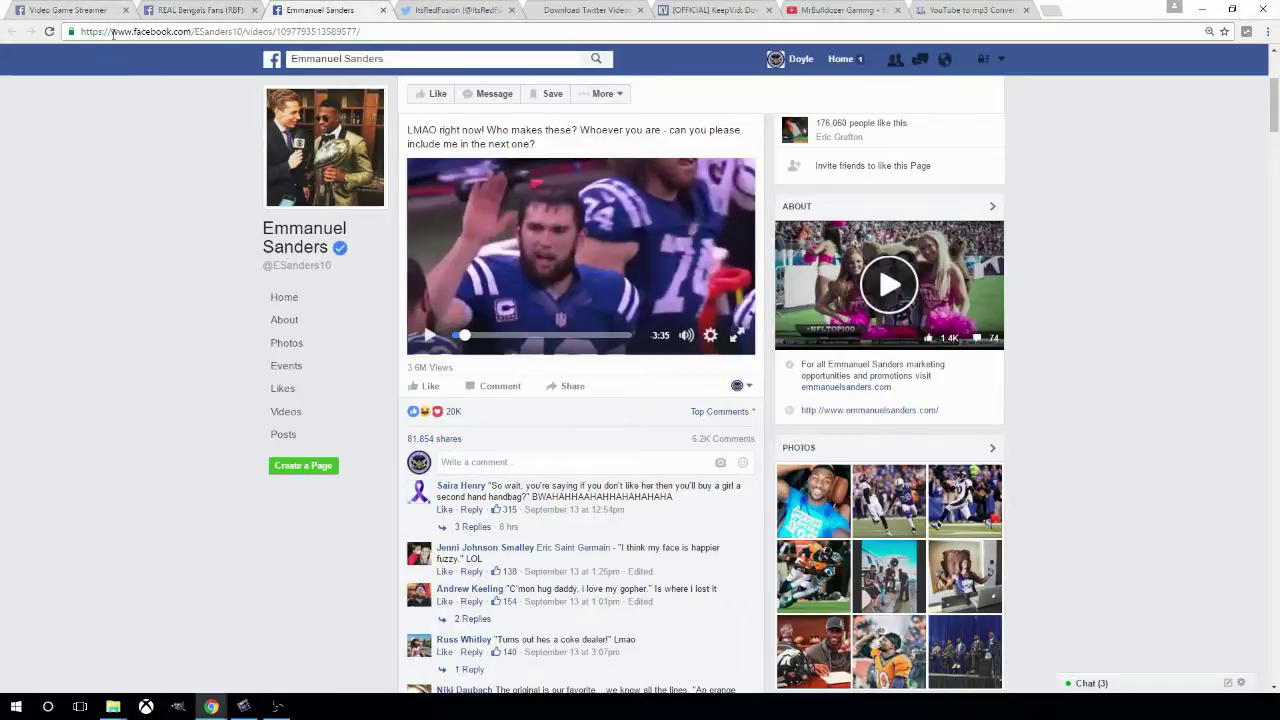
# - Load the mobile version of the video page by replacing "www" with "m" in its web address
pyautogui.moveTo(112, 32); pyautogui.dragTo(130, 33)
pyautogui.write('m')
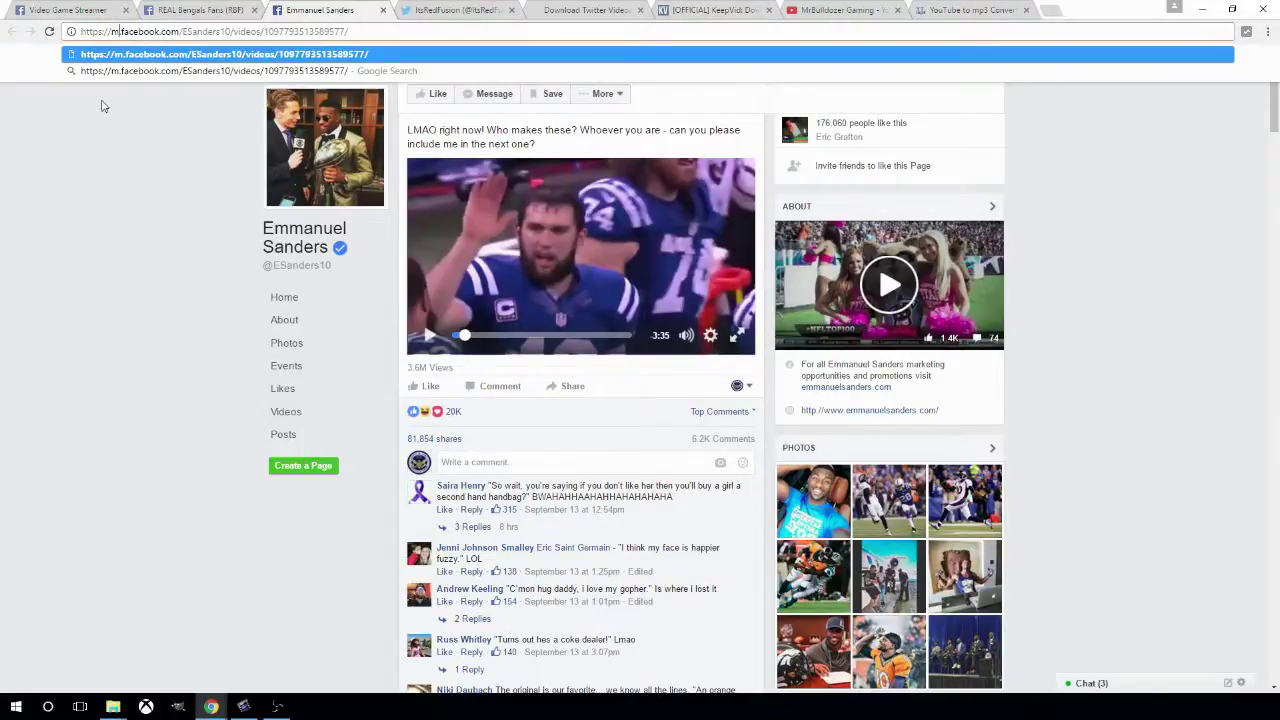
pyautogui.press('Return')
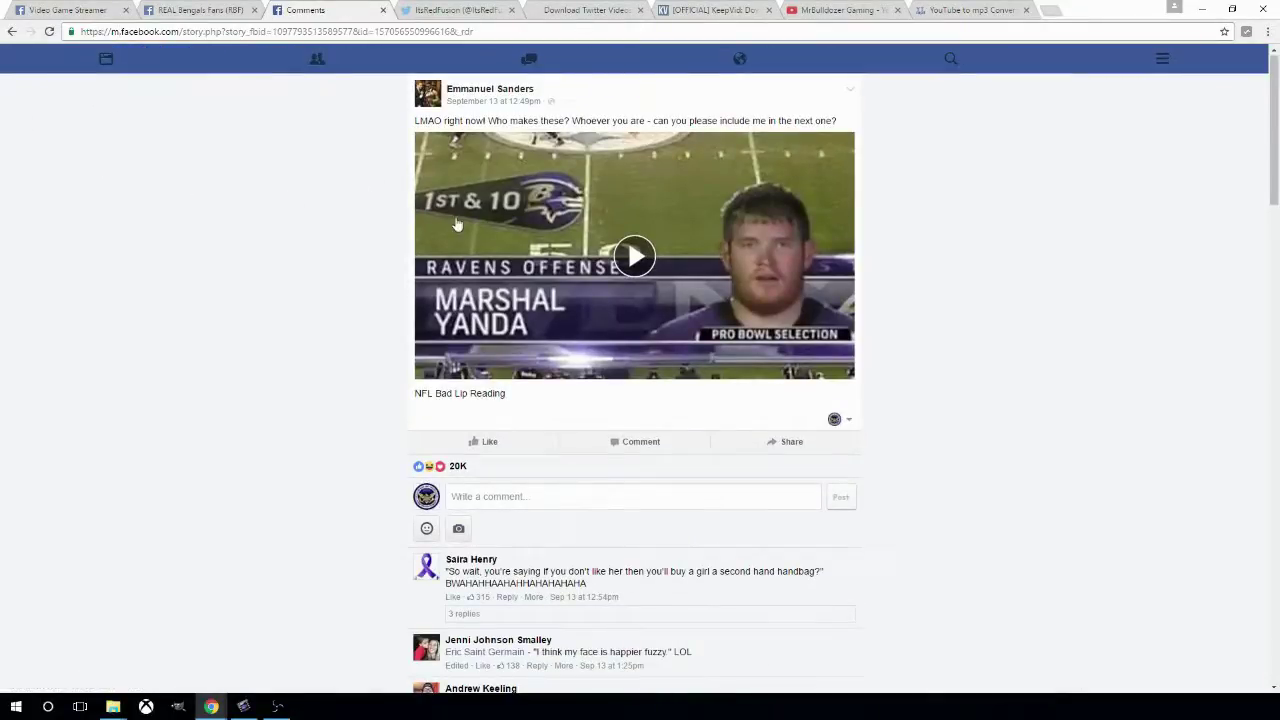
pyautogui.scroll(-6, 730, 263)
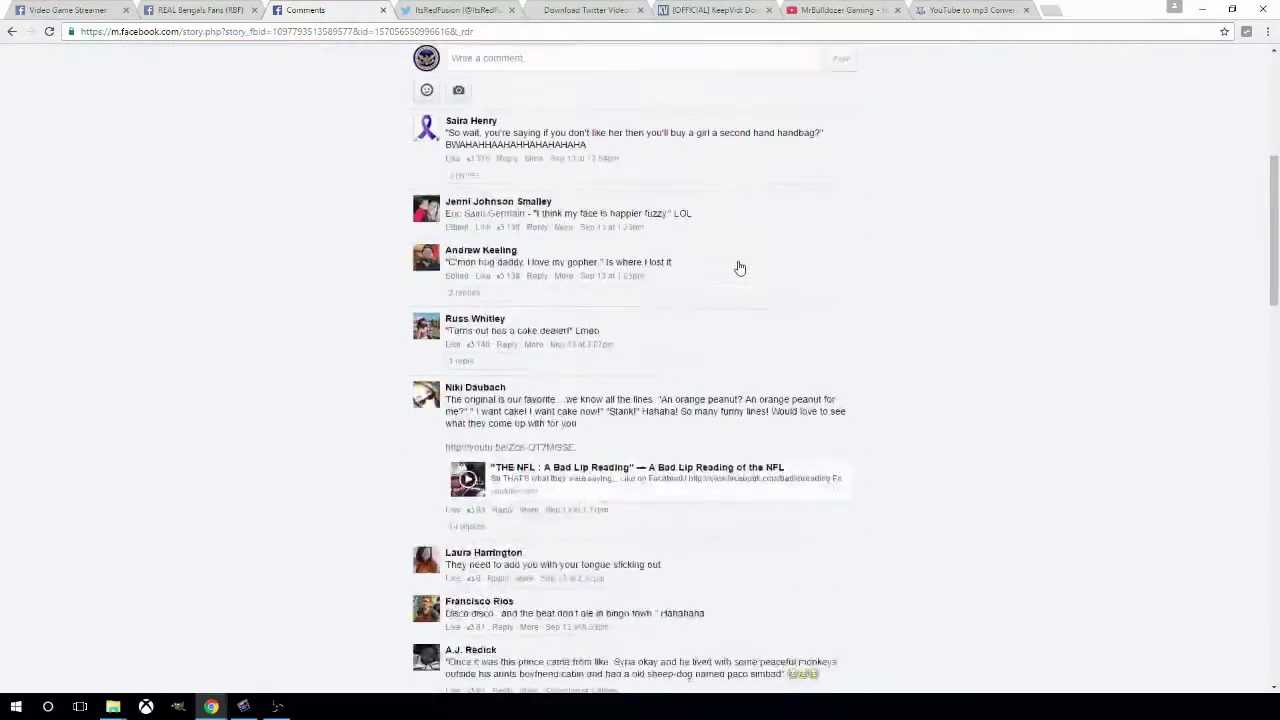
pyautogui.scroll(6, 740, 267)
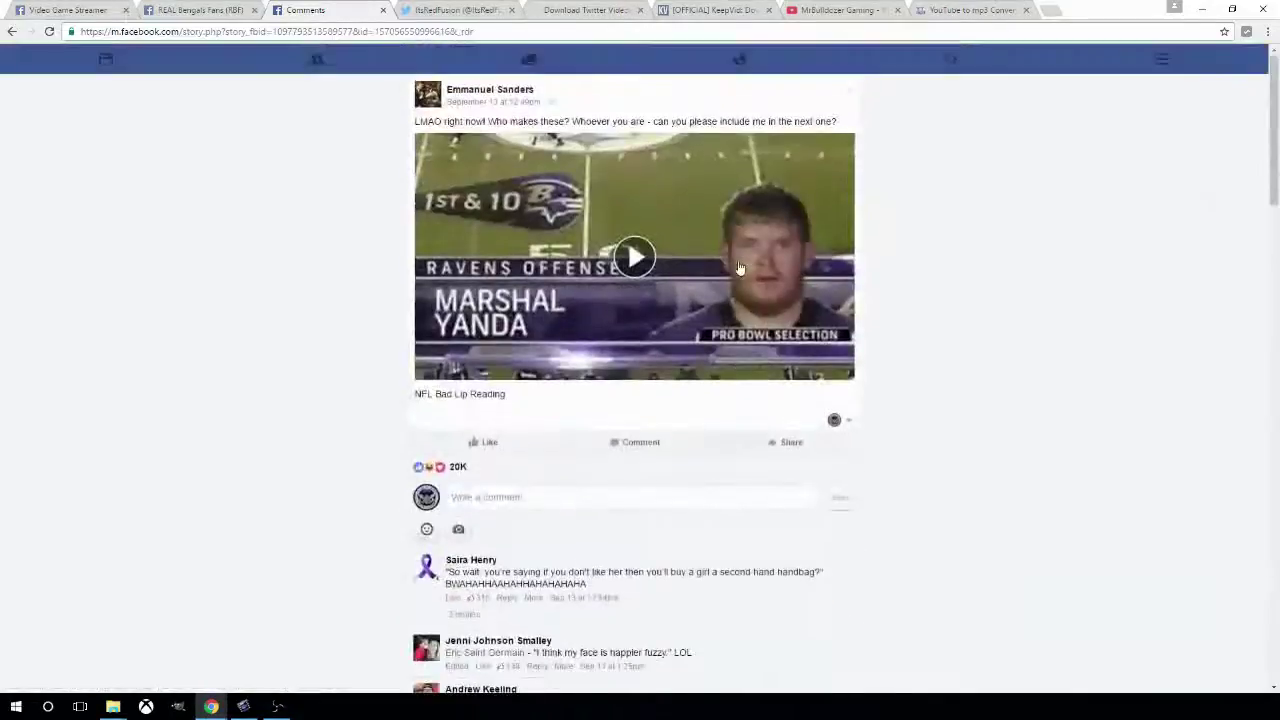
# - Play the mobile page's video, save it as an MP4 named "Funny NFL" in My Logo Items, and pause playback
pyautogui.rightClick(651, 287)
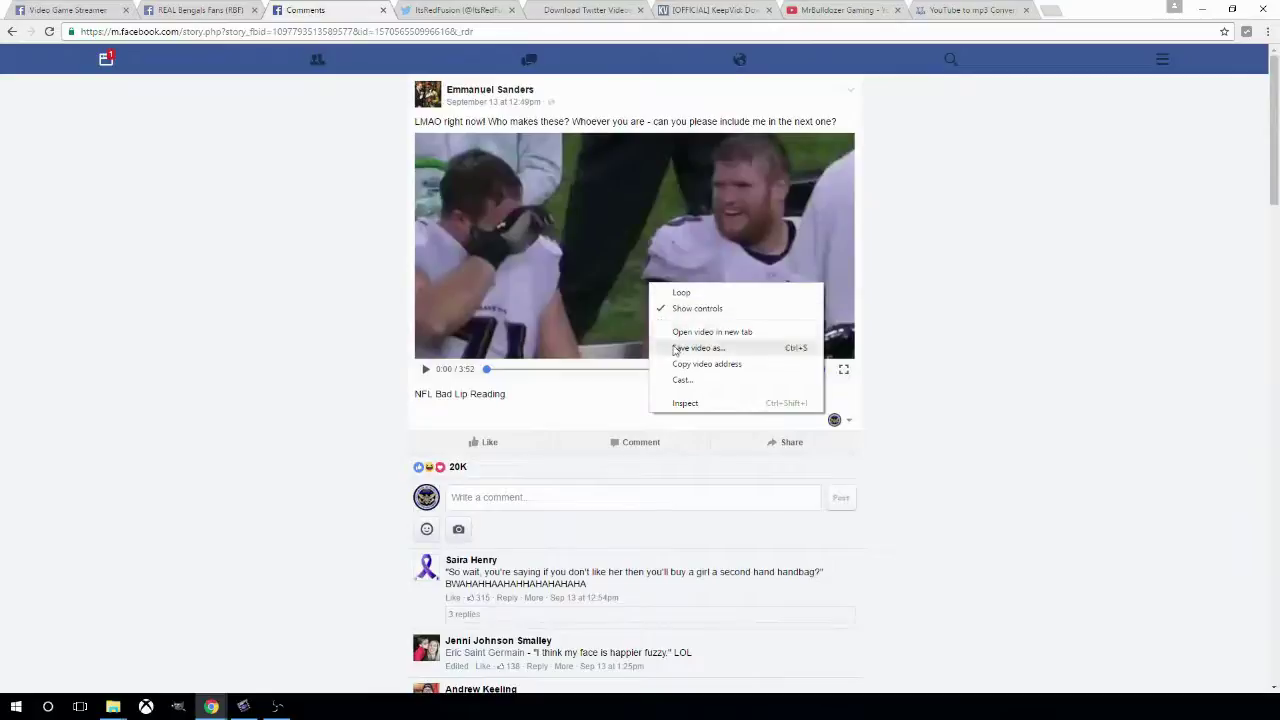
pyautogui.click(603, 322)
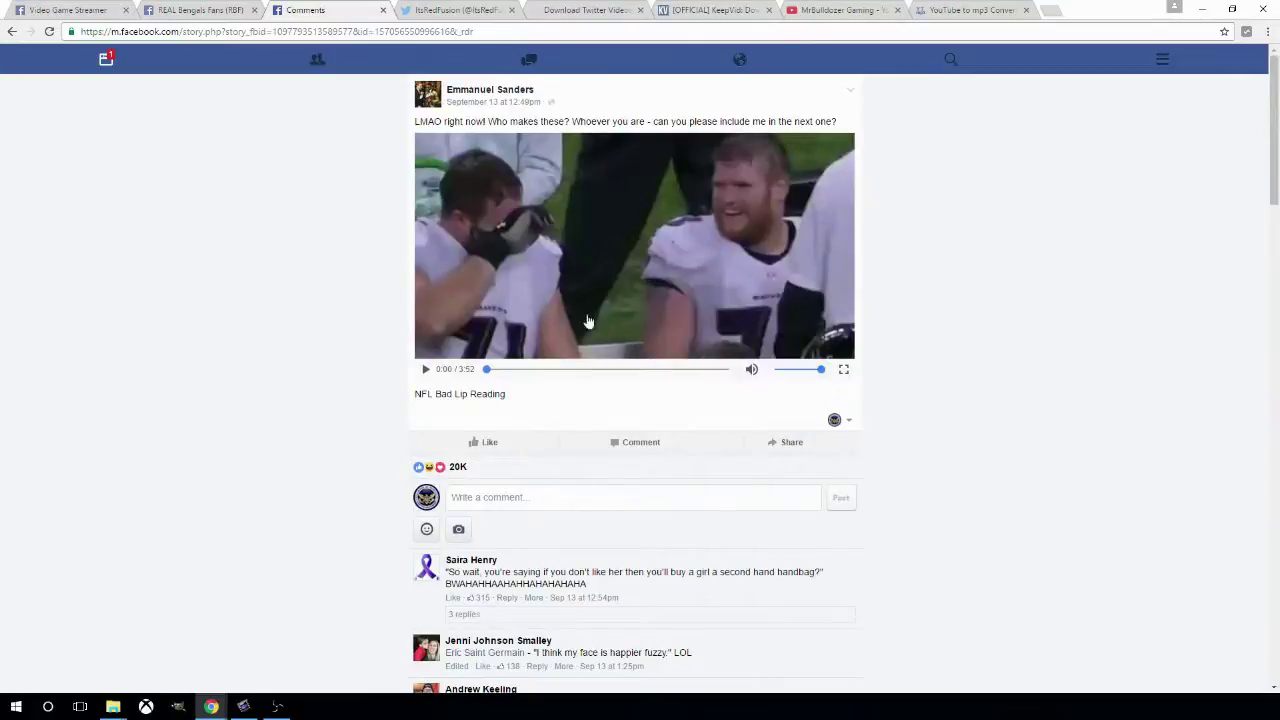
pyautogui.click(425, 370)
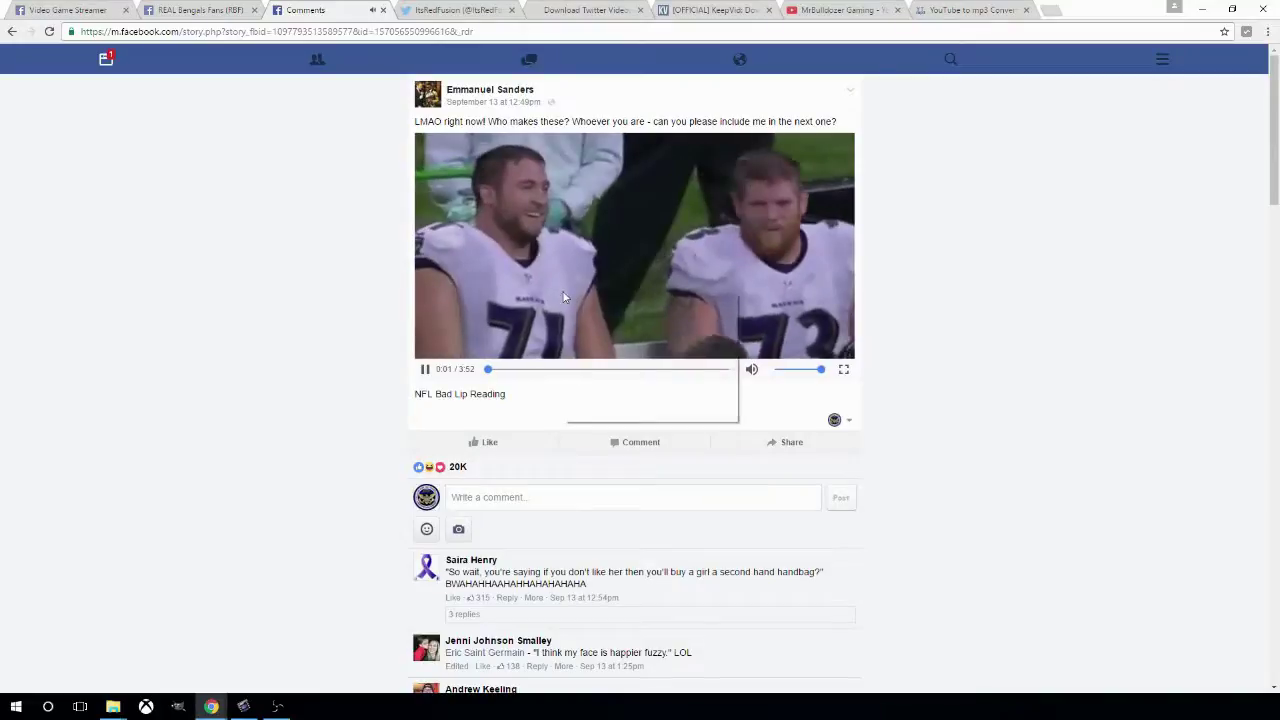
pyautogui.rightClick(575, 293)
pyautogui.click(610, 354)
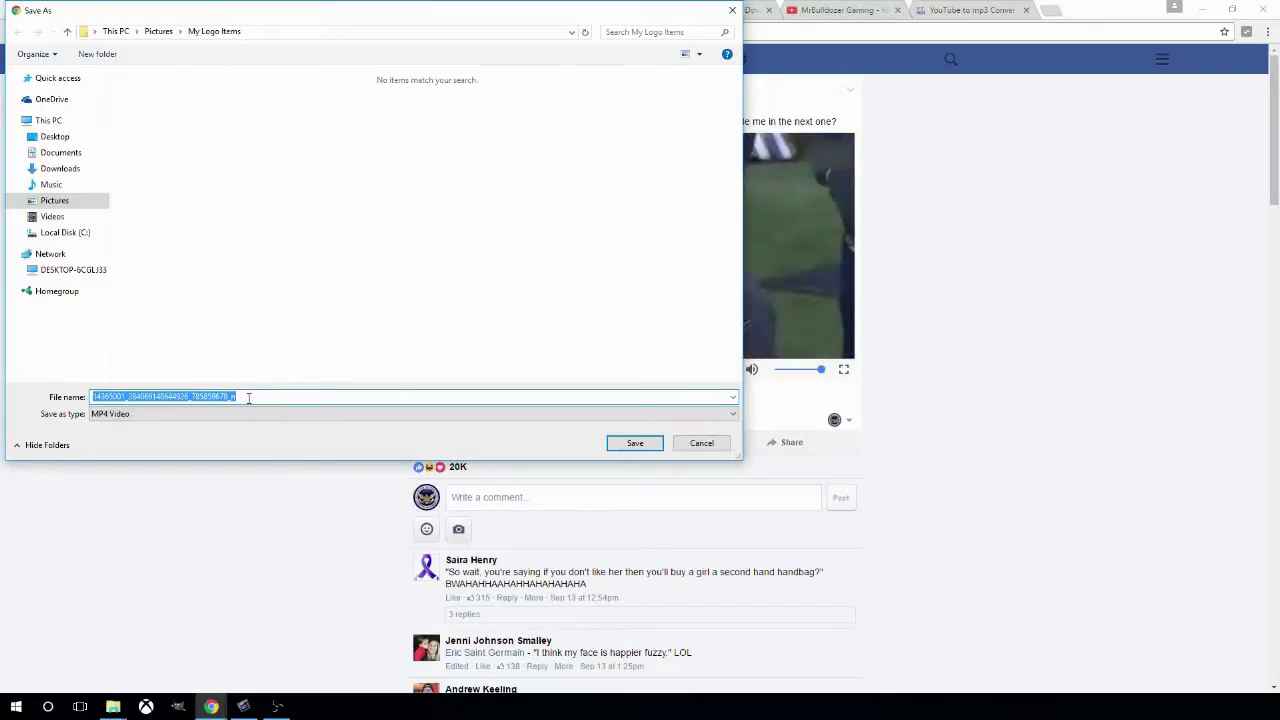
pyautogui.write('Funni')
pyautogui.write('u')
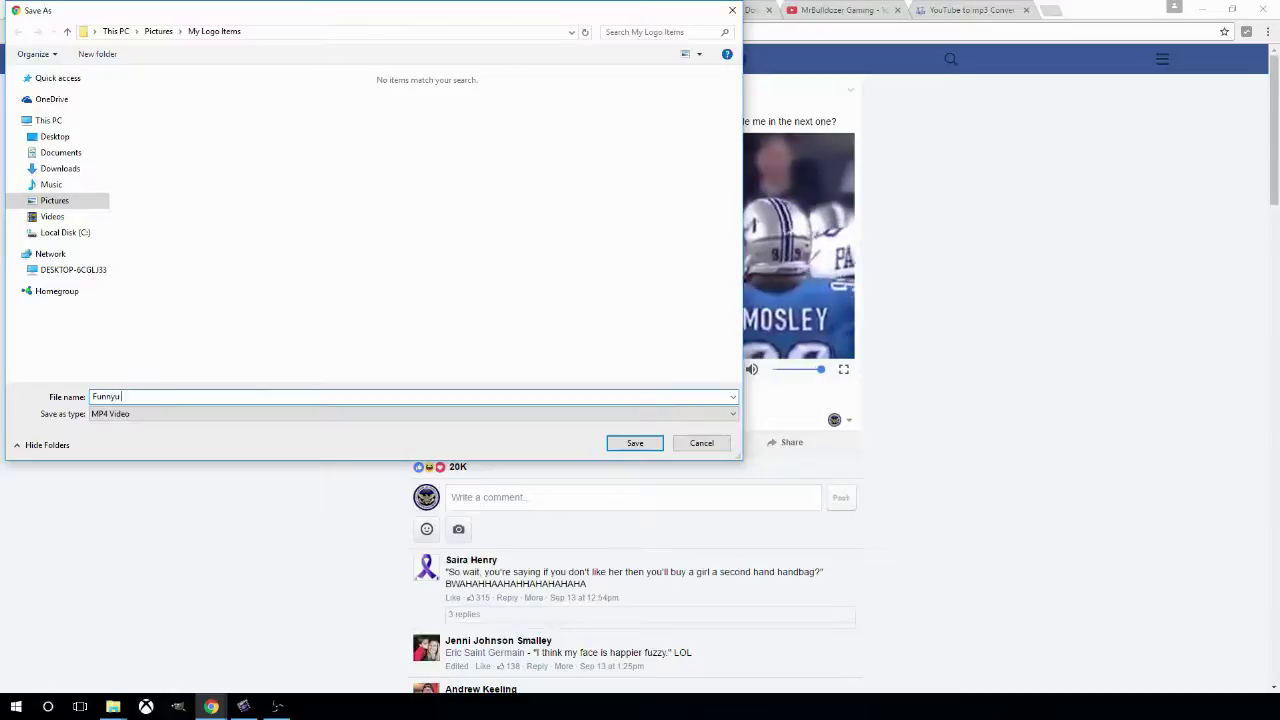
pyautogui.press('BackSpace')
pyautogui.write(' NFL')
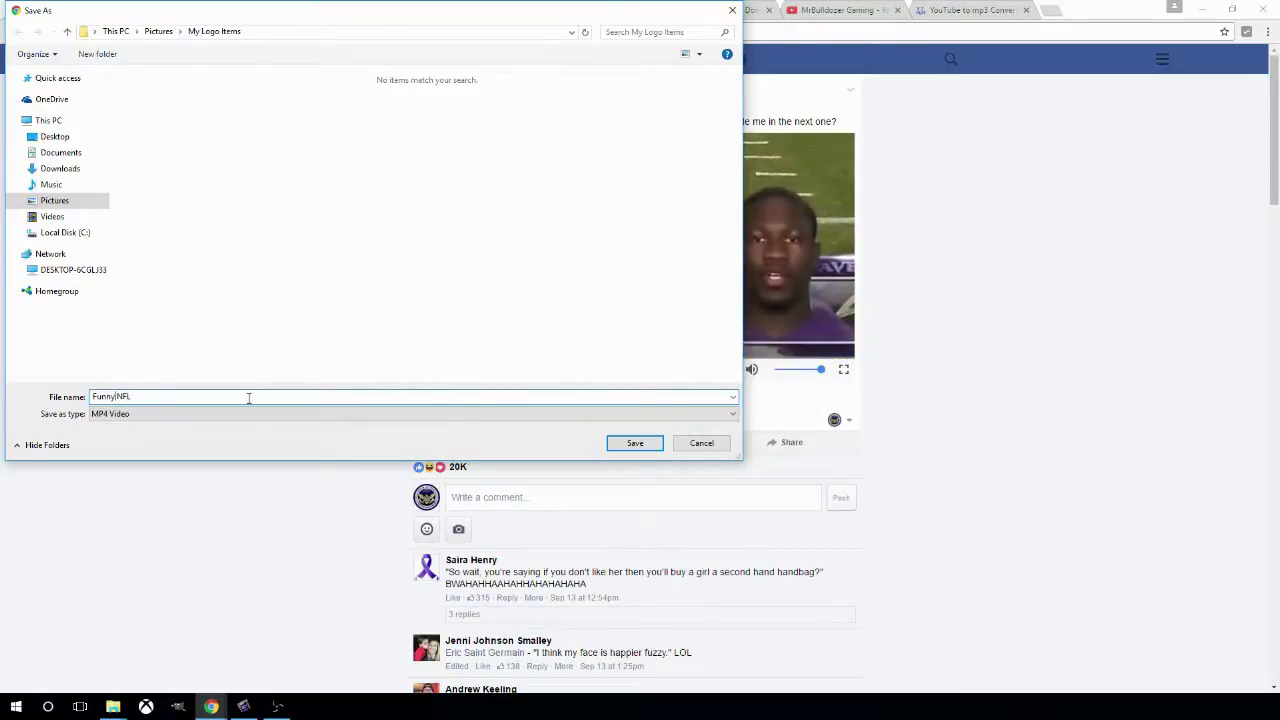
pyautogui.click(640, 445)
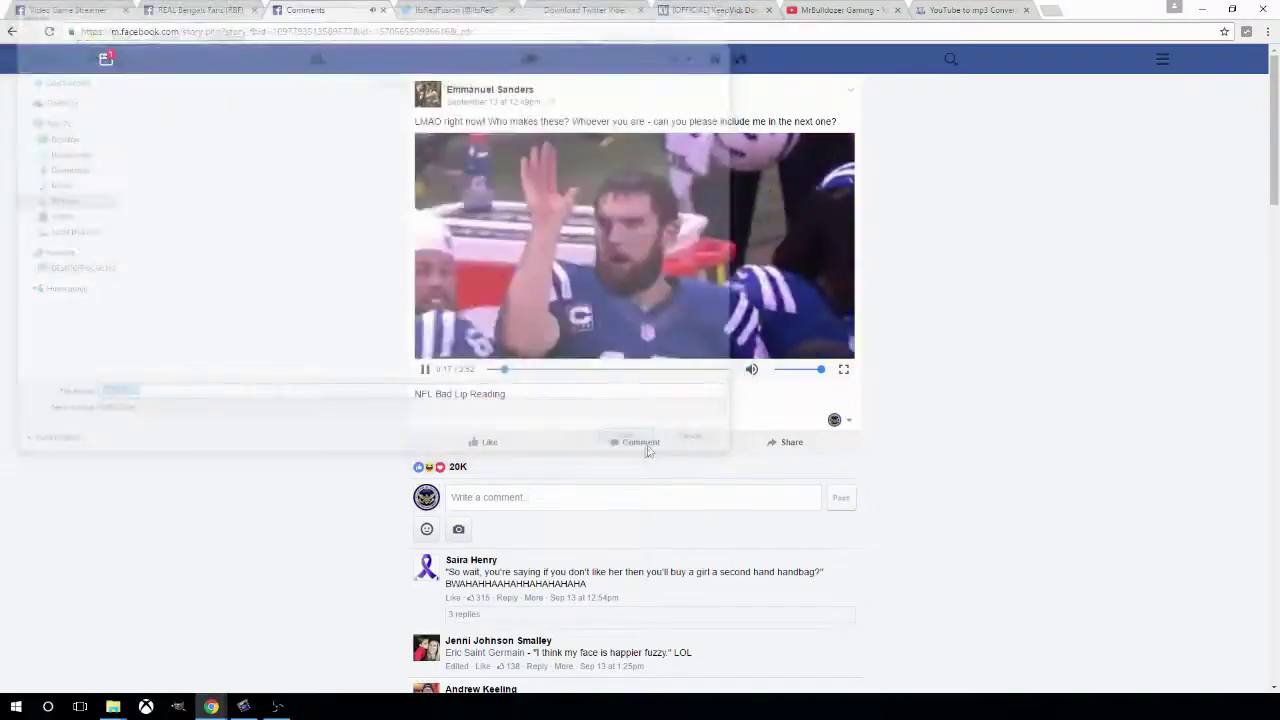
pyautogui.click(425, 369)
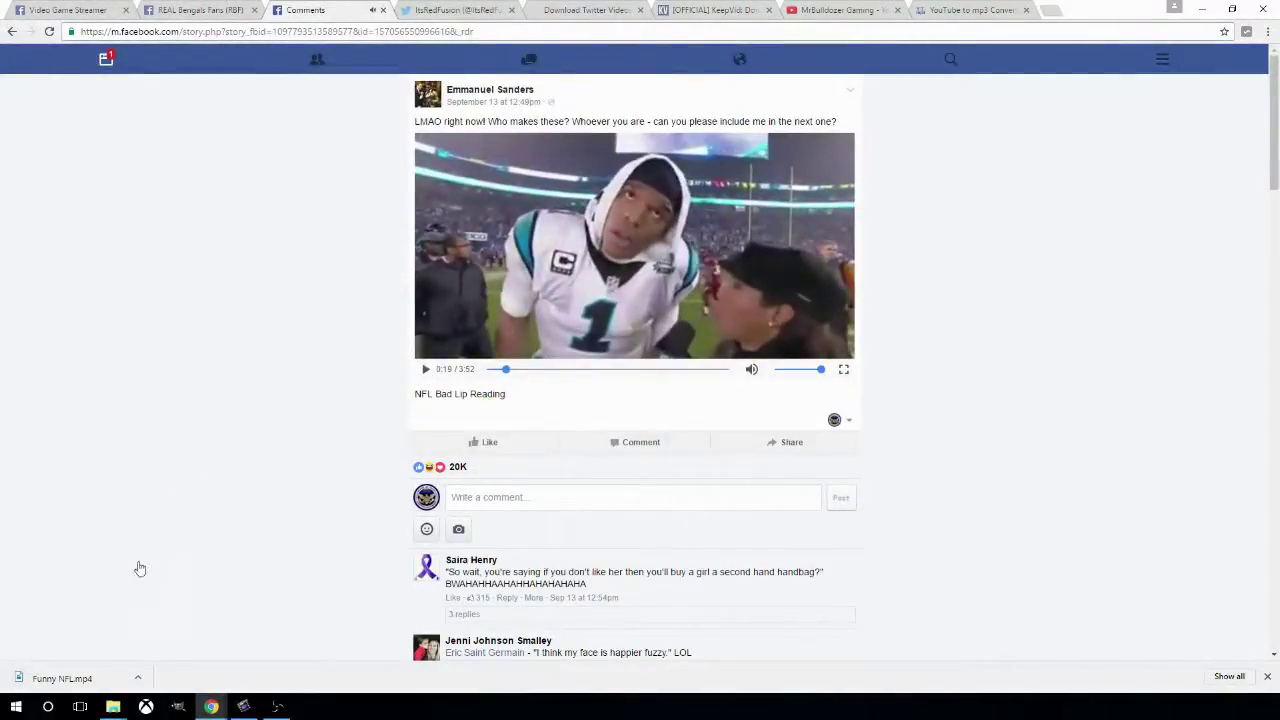
# - Open the downloaded Funny NFL.mp4 to check that it plays, and close the video player
pyautogui.click(138, 679)
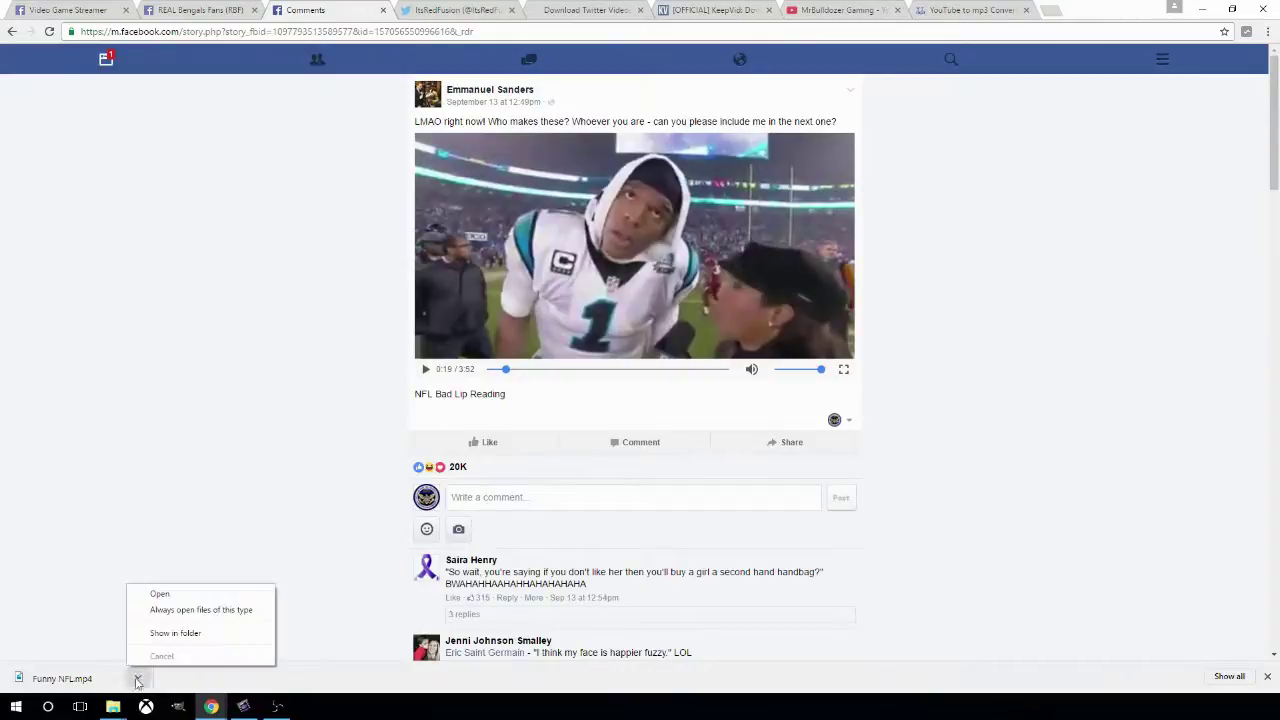
pyautogui.click(160, 594)
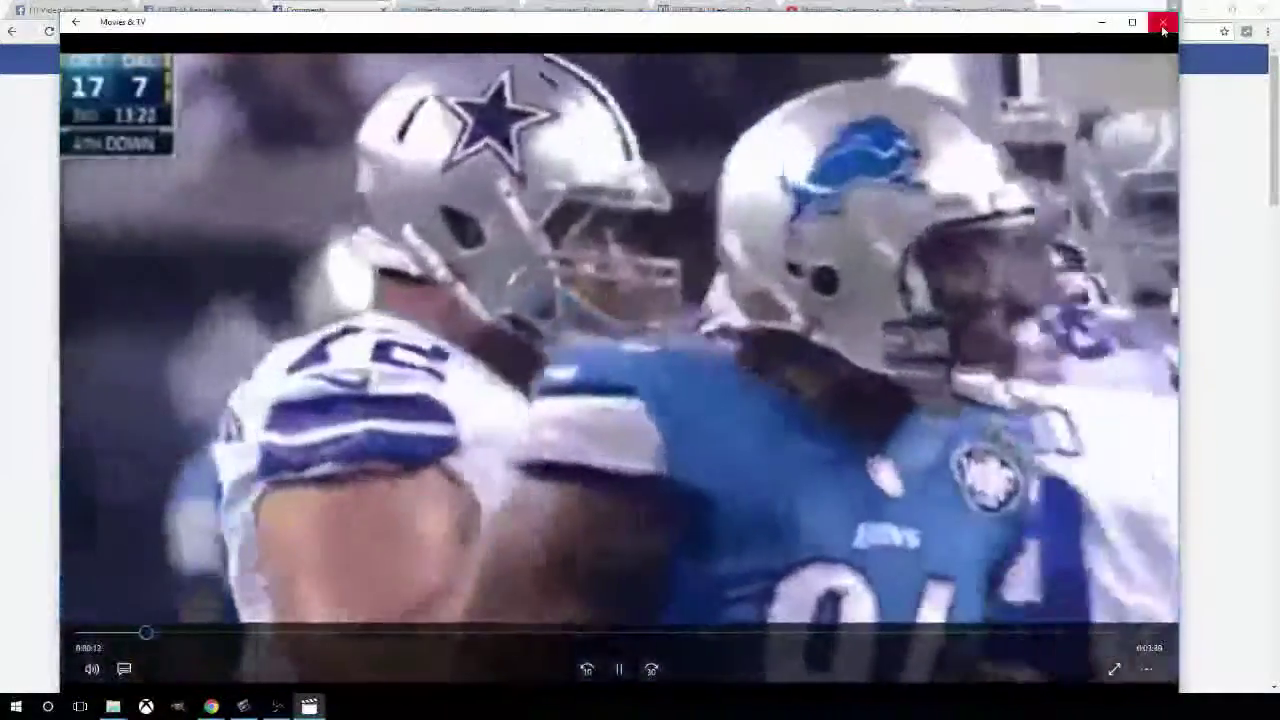
pyautogui.click(1163, 21)
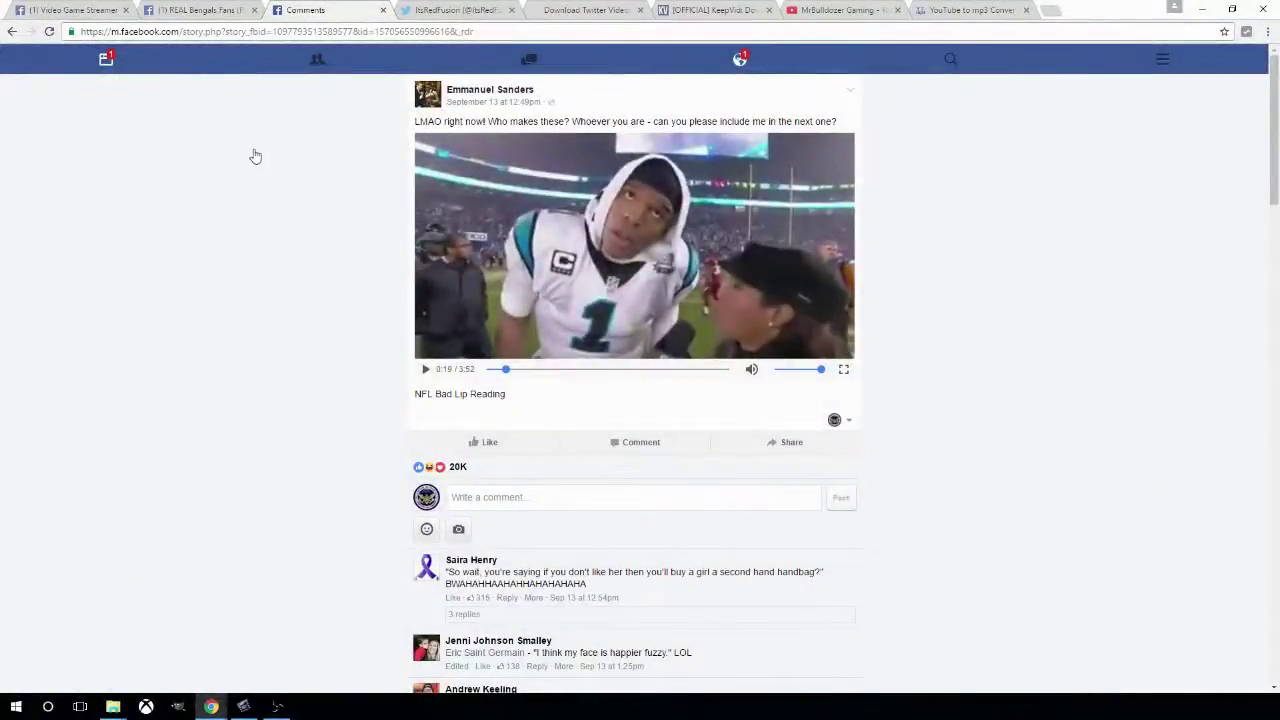
# - Switch to the Twitter profile, pause the video in the "This is funny" tweet, and copy the link to that tweet
pyautogui.click(455, 12)
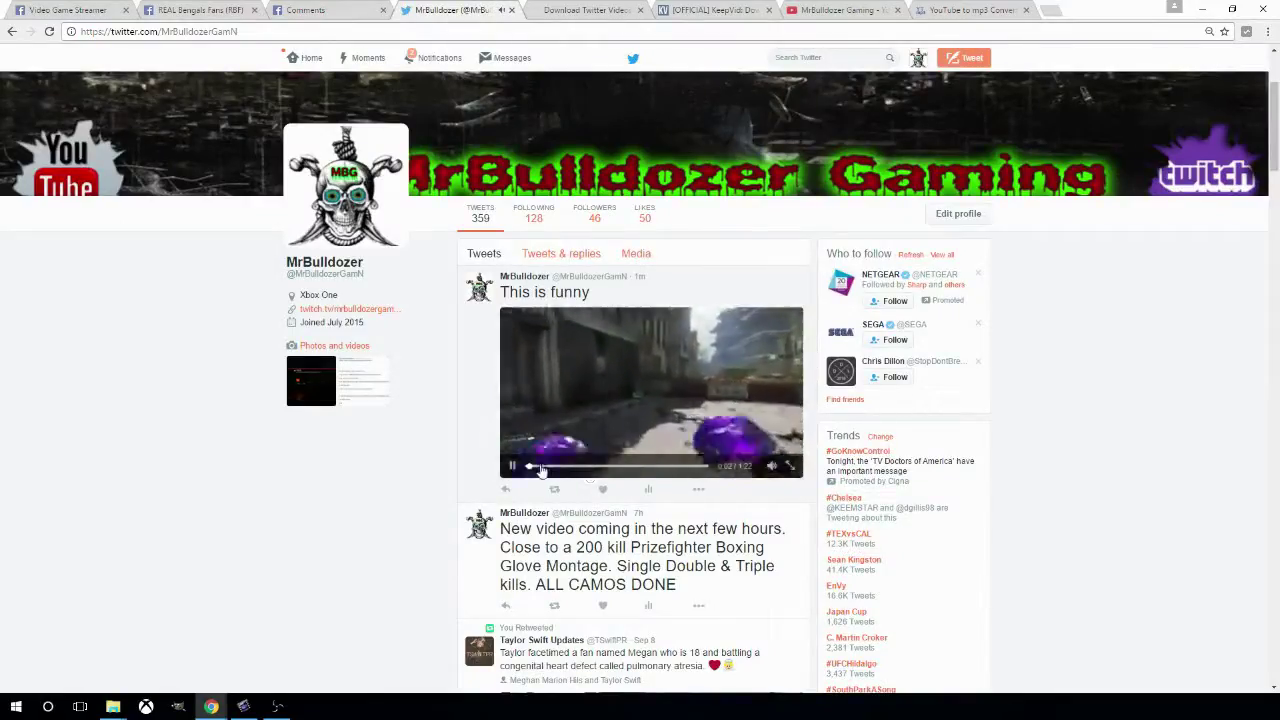
pyautogui.click(511, 466)
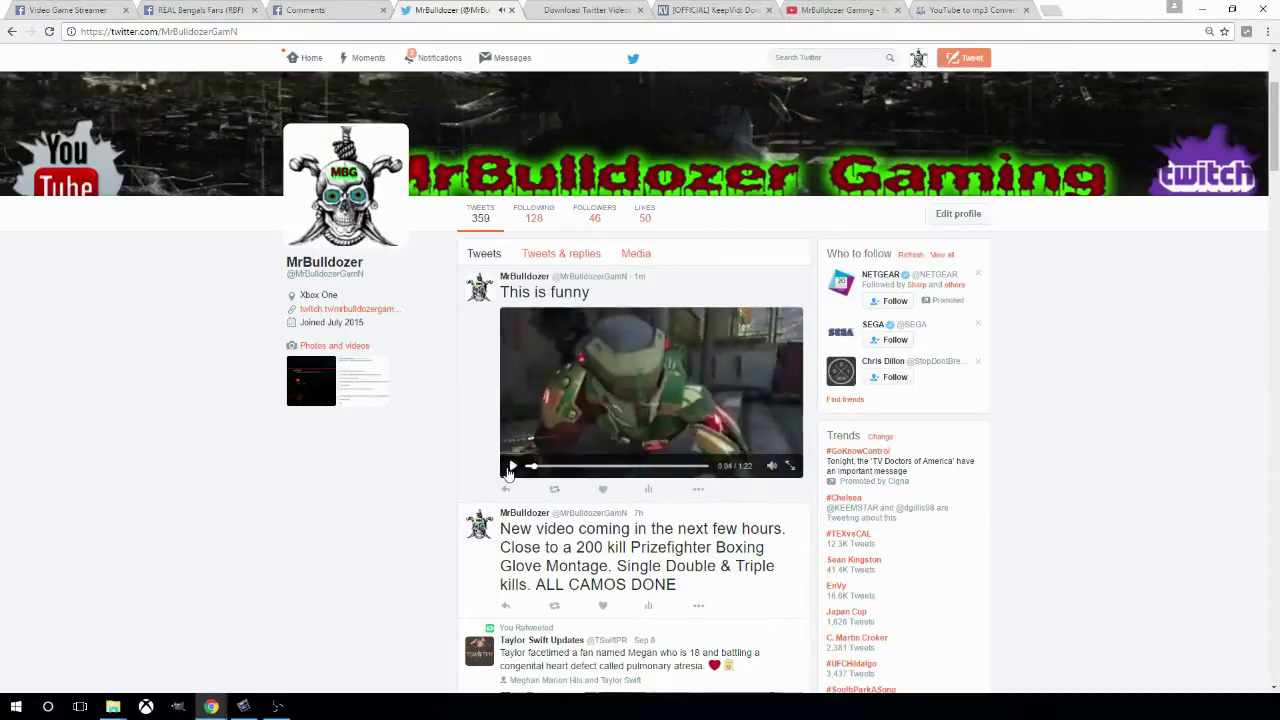
pyautogui.click(698, 490)
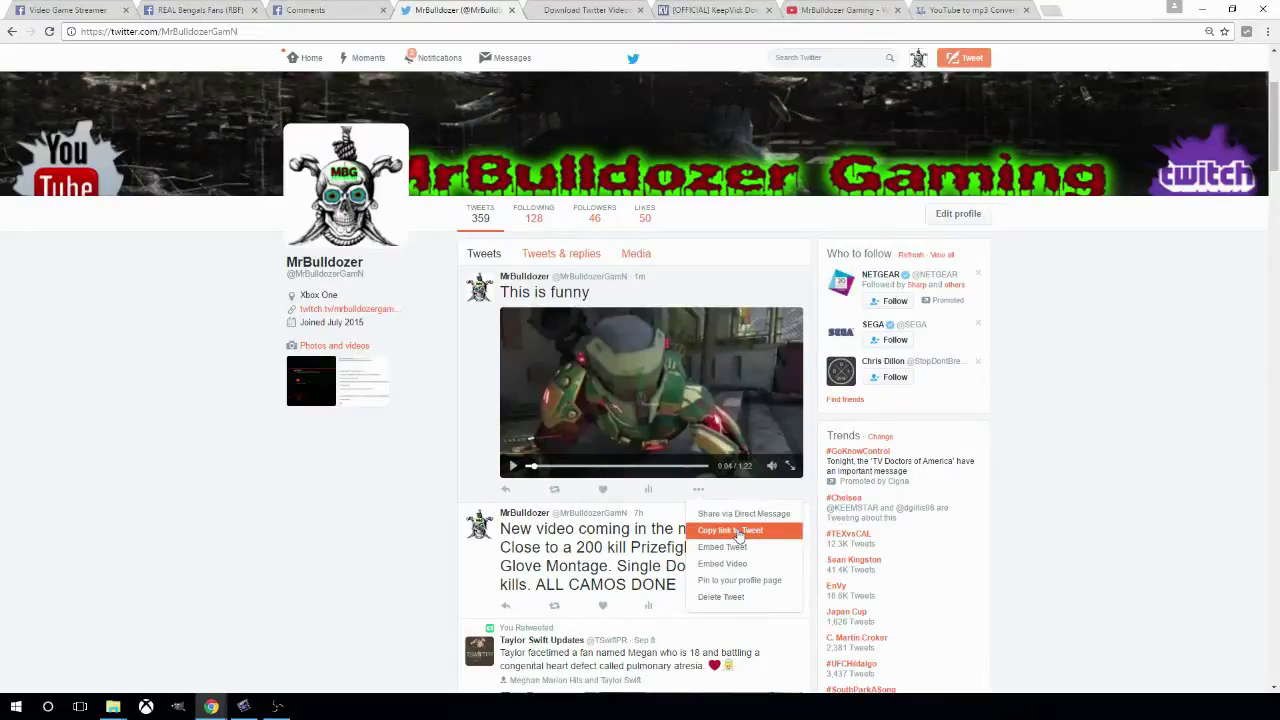
pyautogui.click(737, 533)
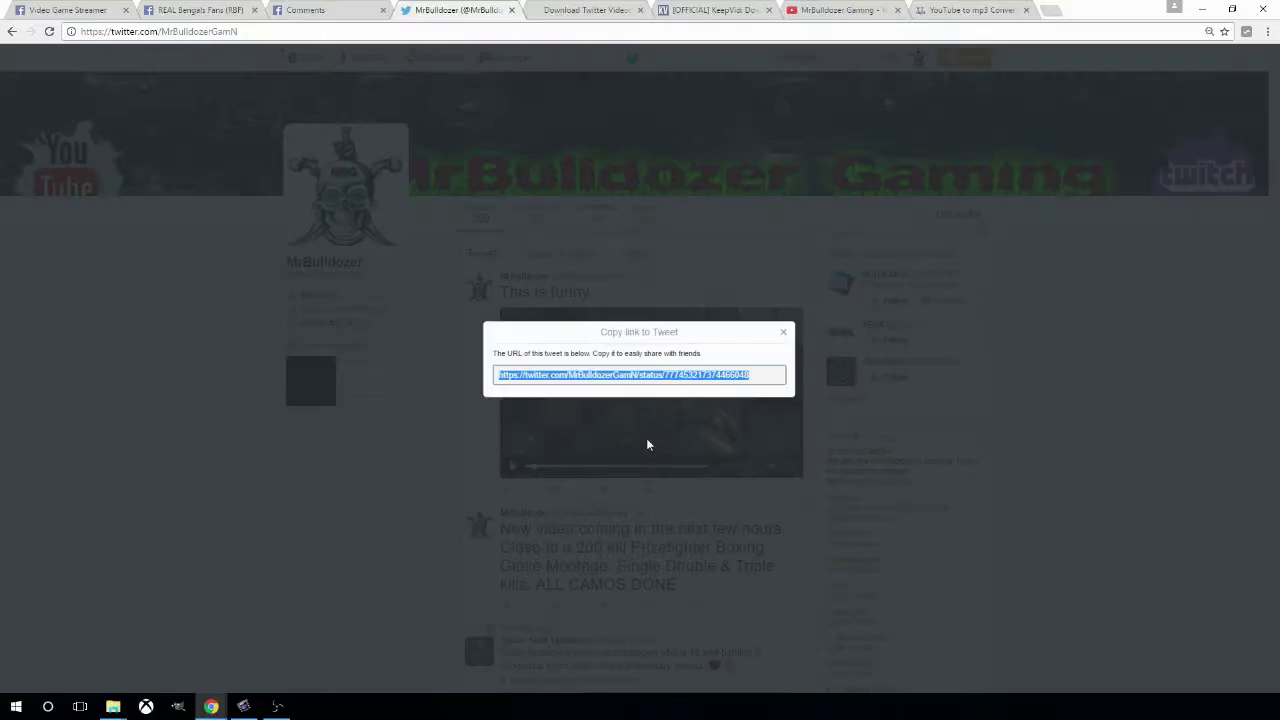
pyautogui.rightClick(647, 376)
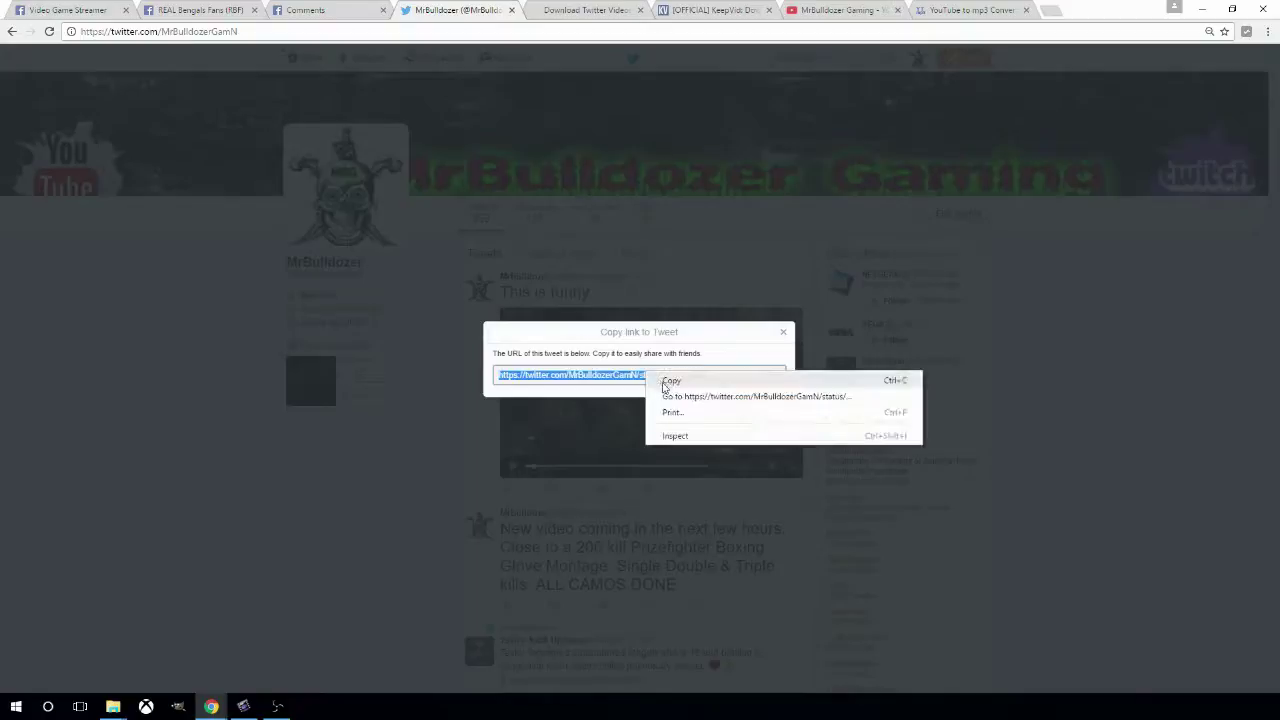
pyautogui.click(671, 381)
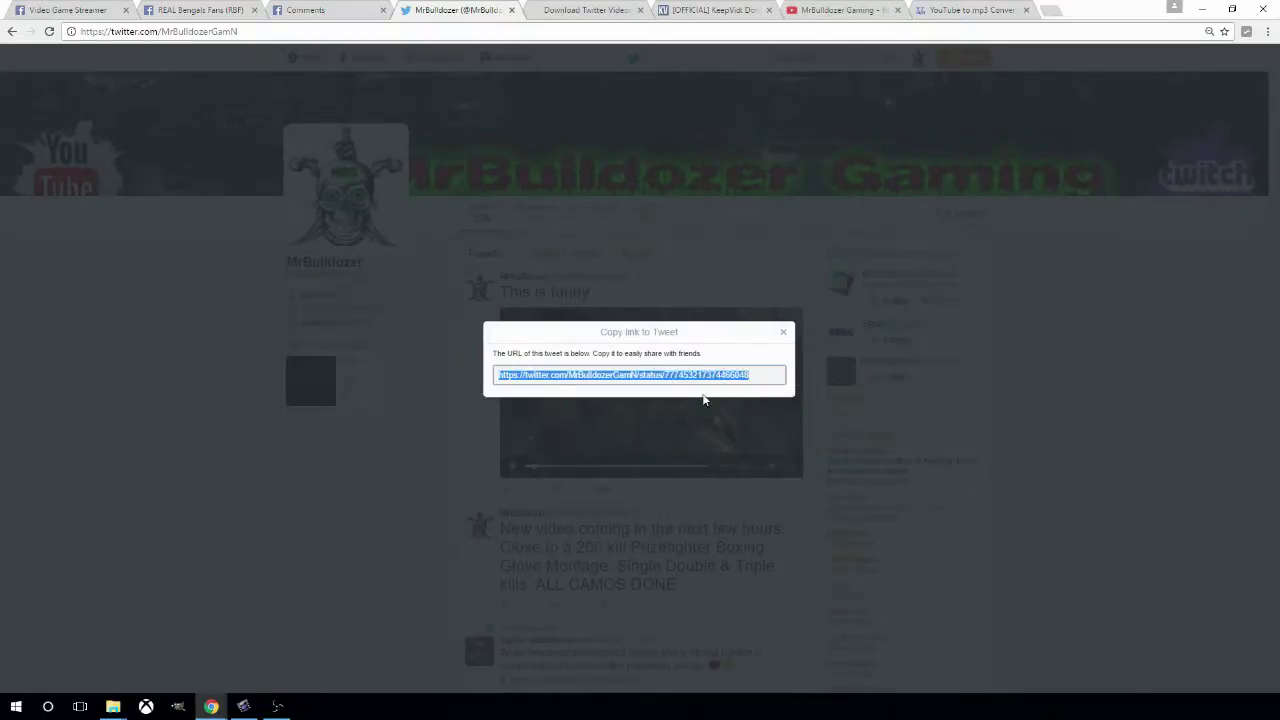
# - Download the tweet's video on Download-Twitter-Videos using the copied tweet link, play the downloaded MP4, and close the video player
pyautogui.click(592, 12)
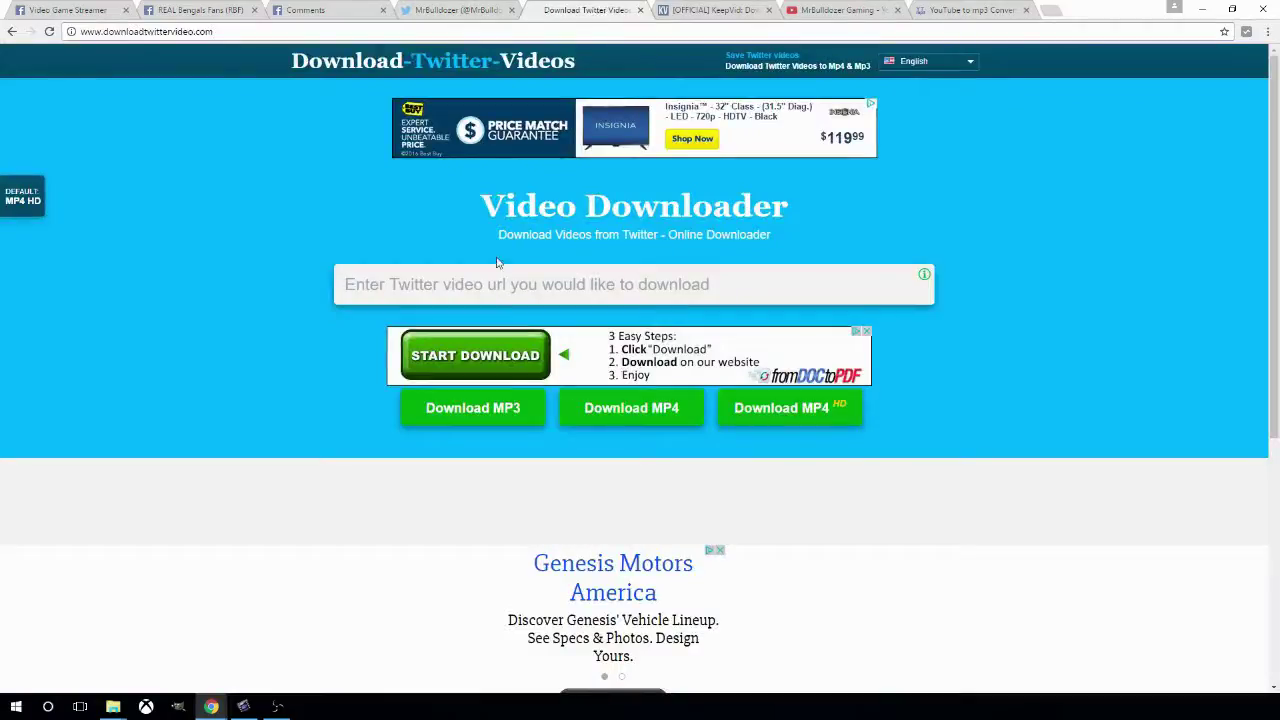
pyautogui.click(505, 285)
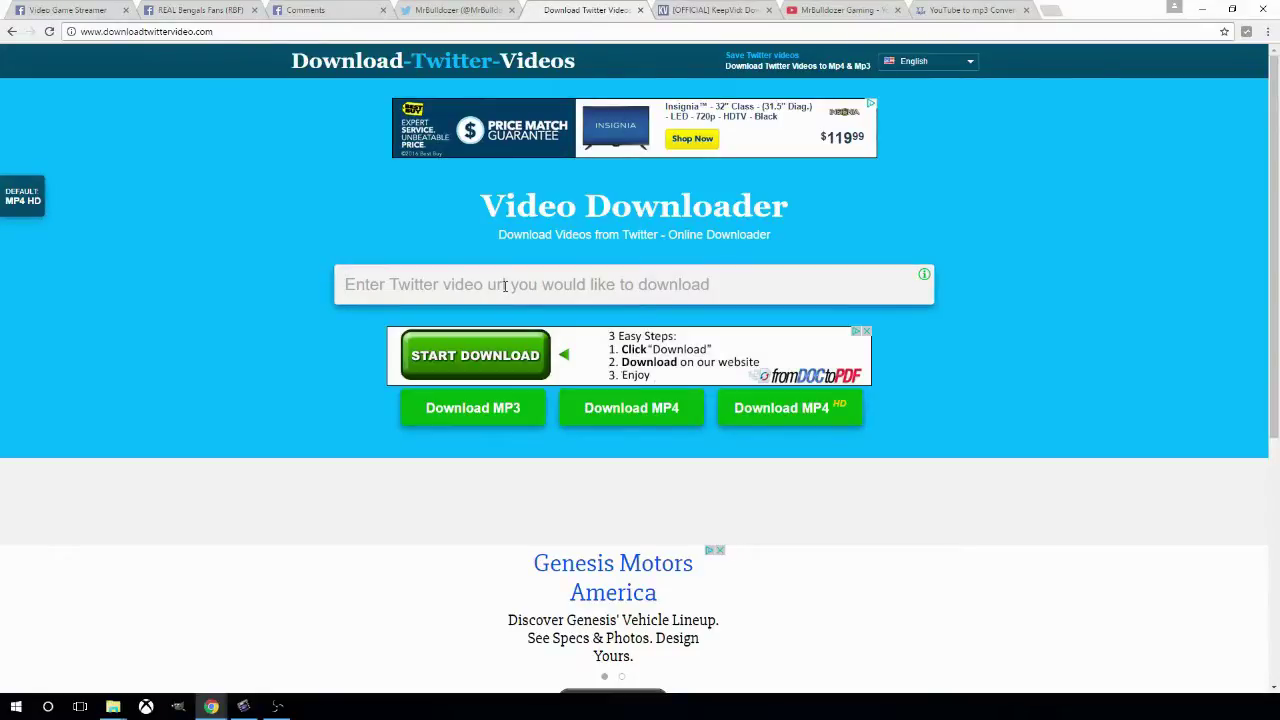
pyautogui.rightClick(505, 286)
pyautogui.click(538, 367)
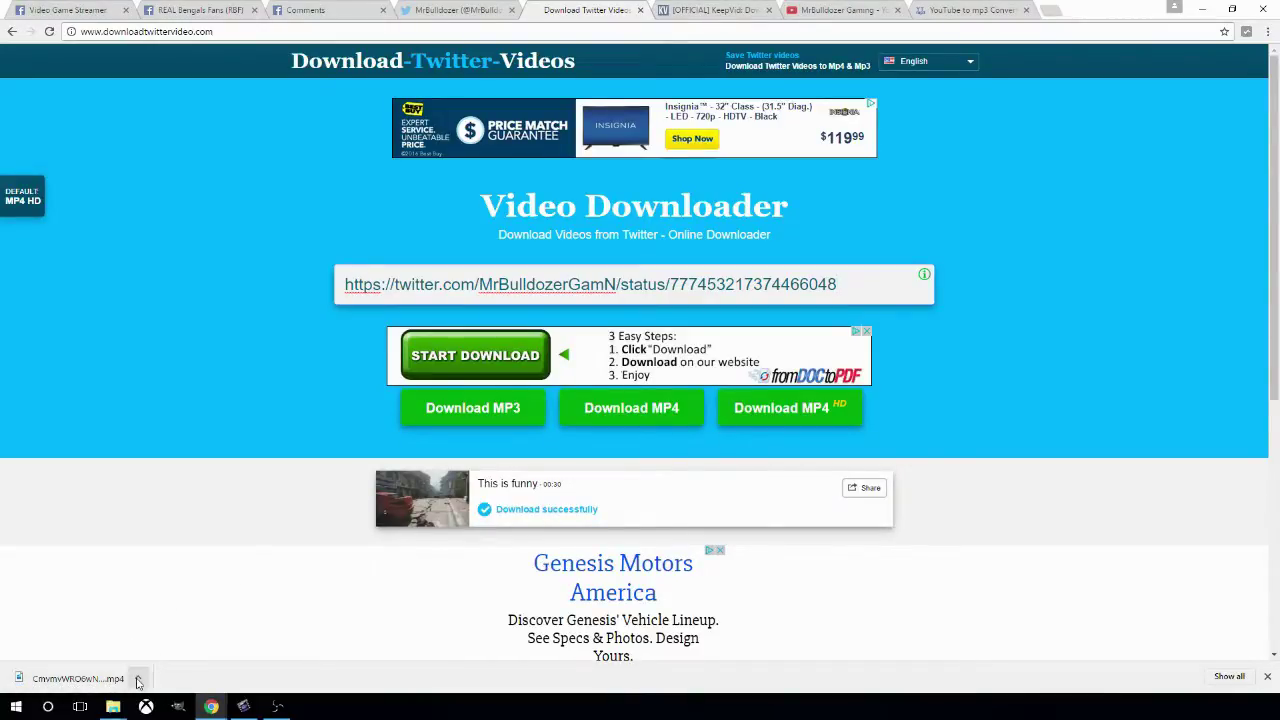
pyautogui.click(138, 680)
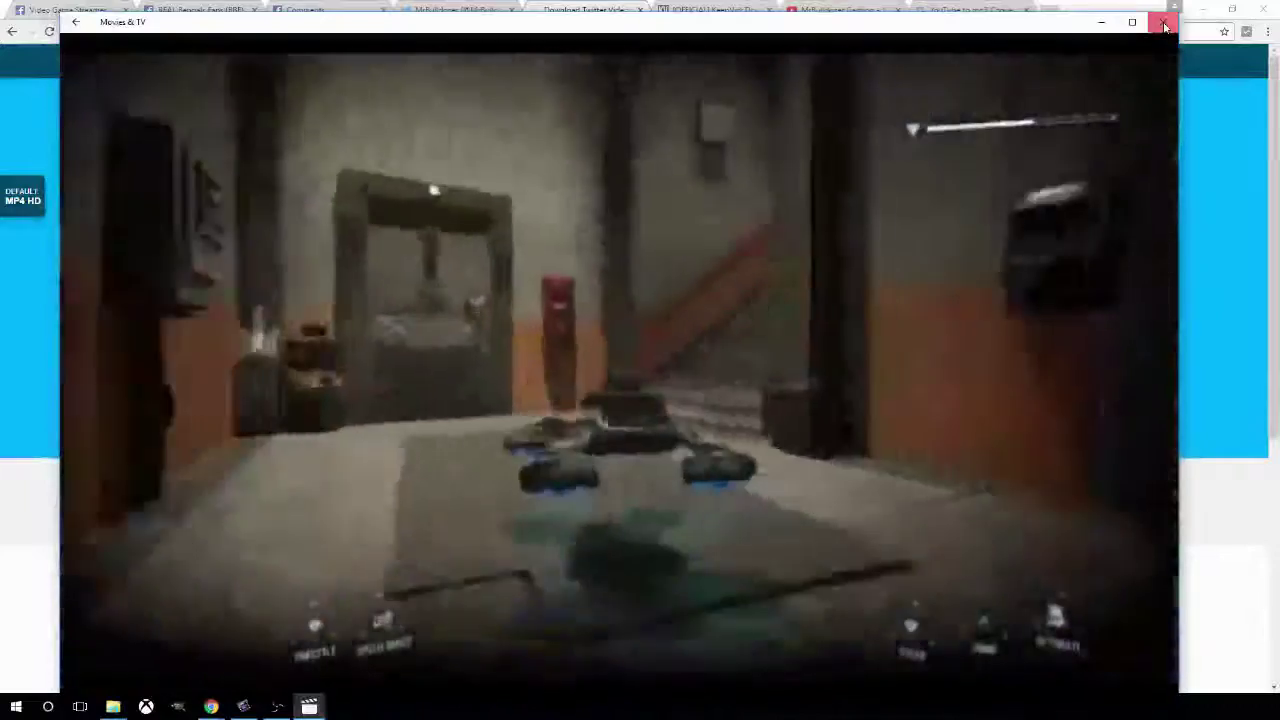
pyautogui.click(1164, 26)
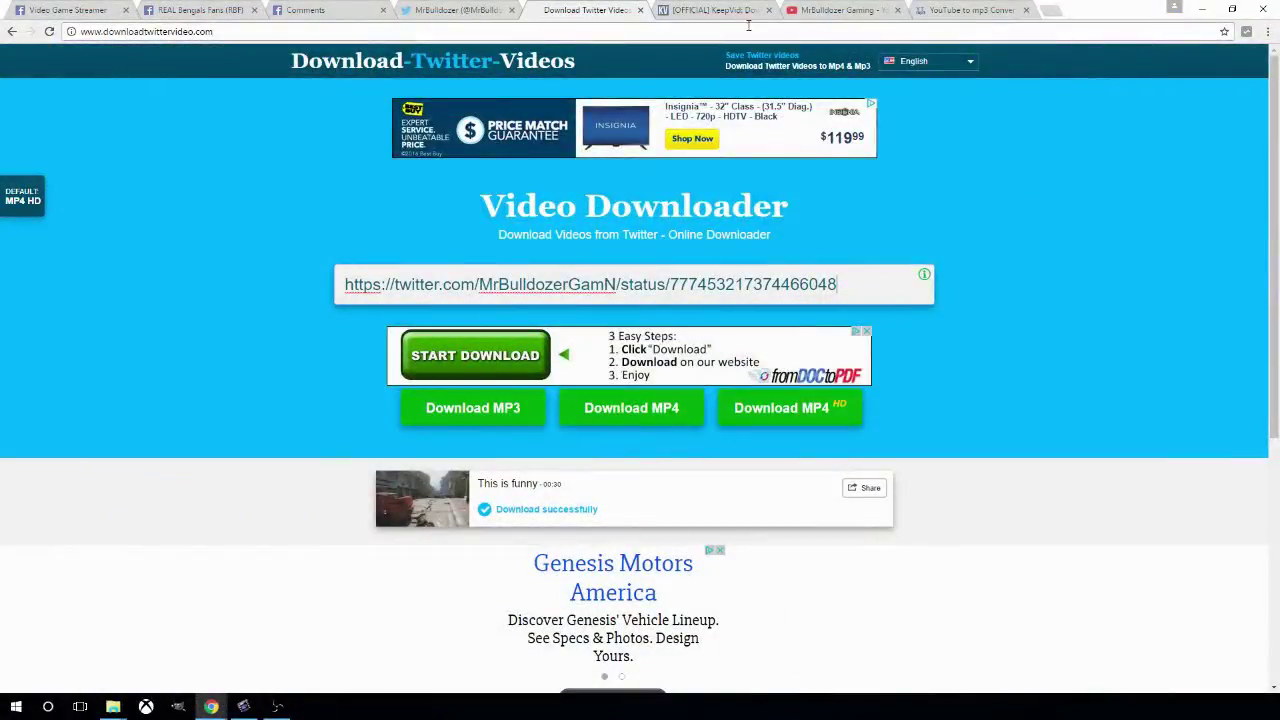
# - Switch to the MrBulldozer Gaming YouTube channel and open the video "How To Remove Unwanted Videos In Upload Studio for Xbox One"
pyautogui.click(815, 11)
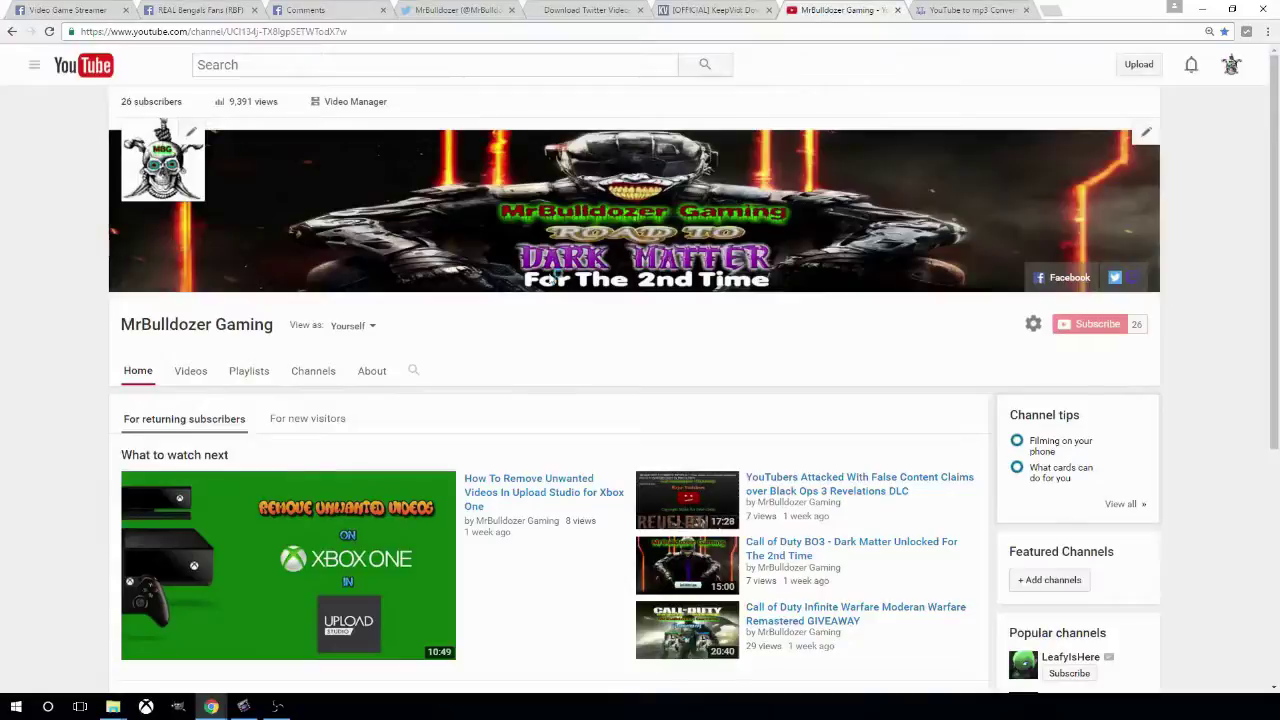
pyautogui.scroll(-2, 407, 363)
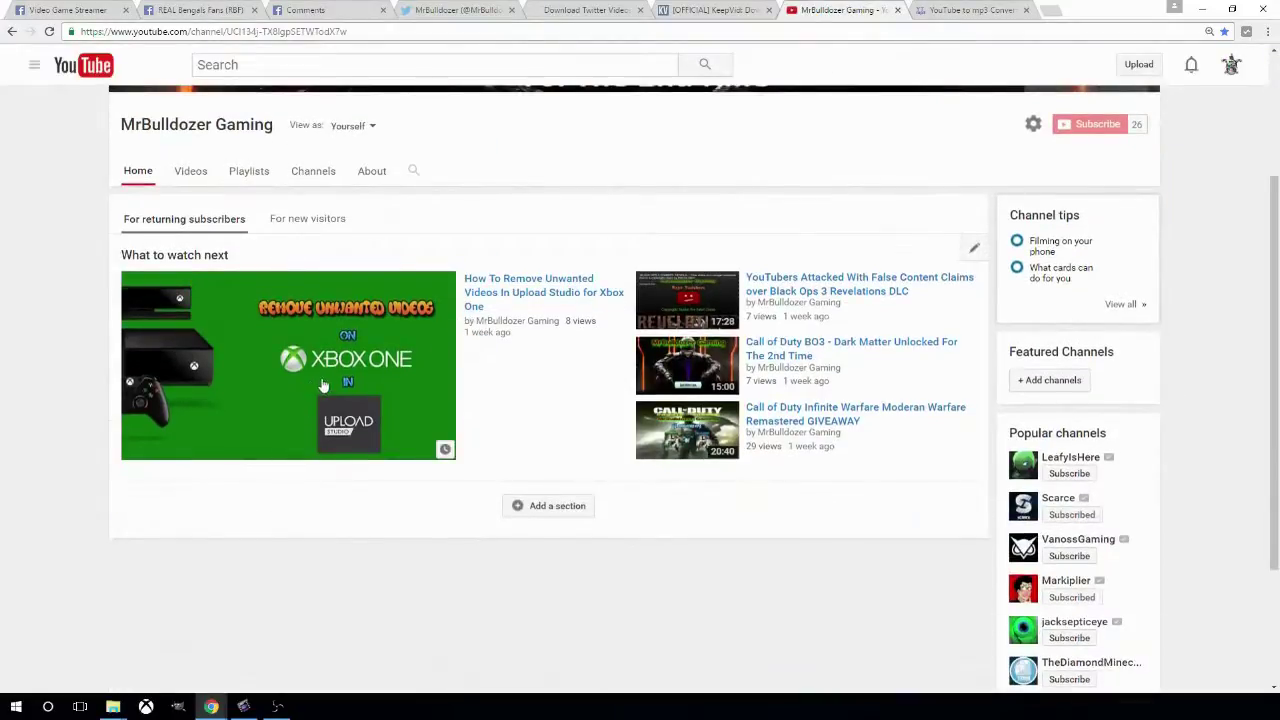
pyautogui.scroll(2, 323, 386)
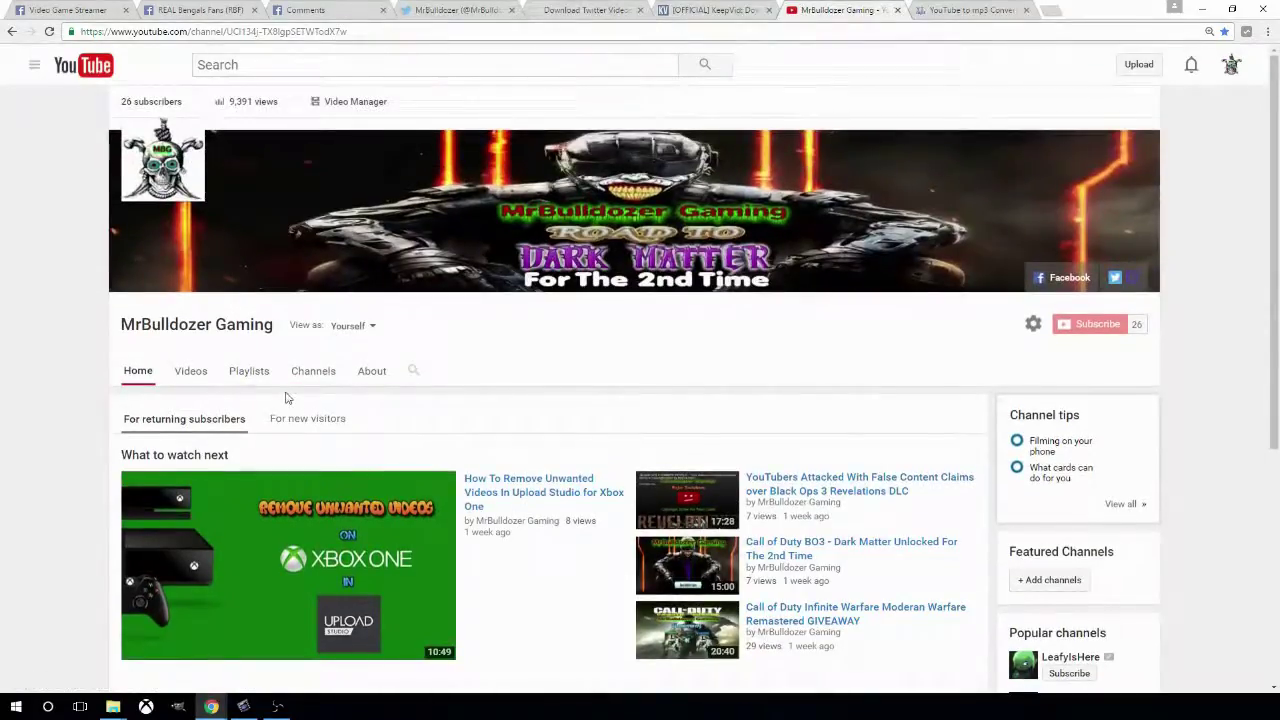
pyautogui.scroll(-2, 290, 400)
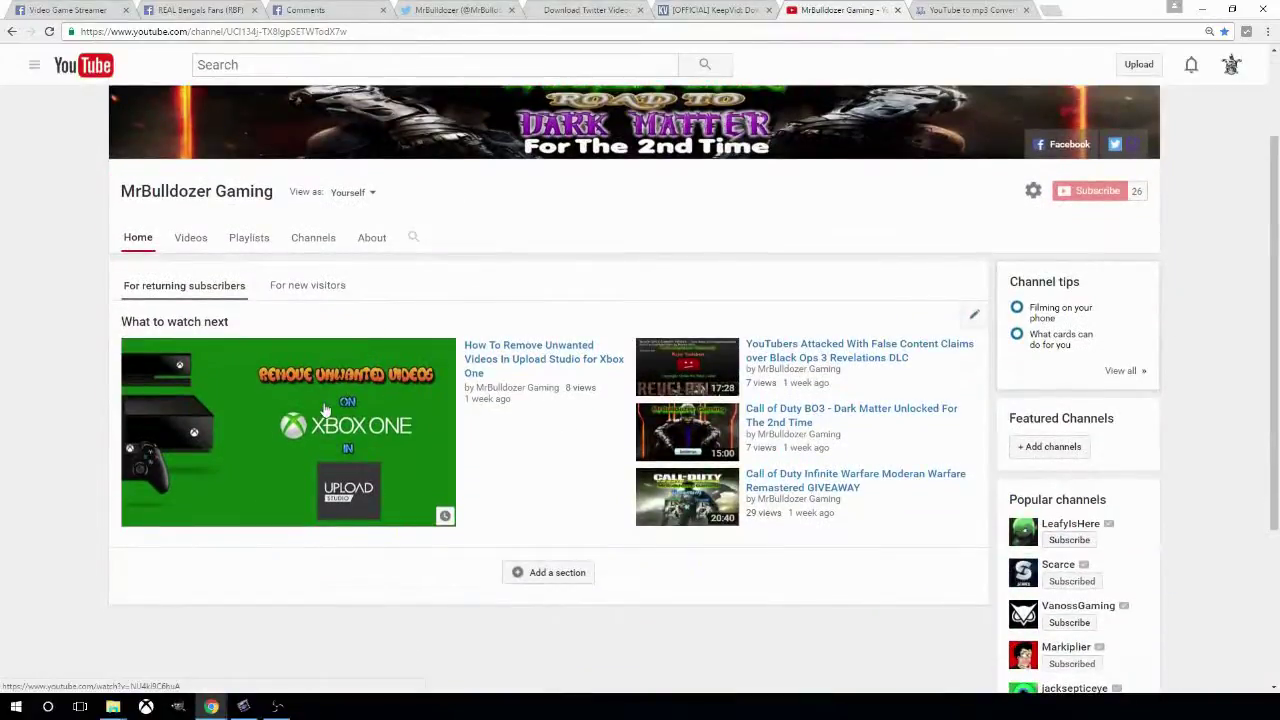
pyautogui.click(325, 410)
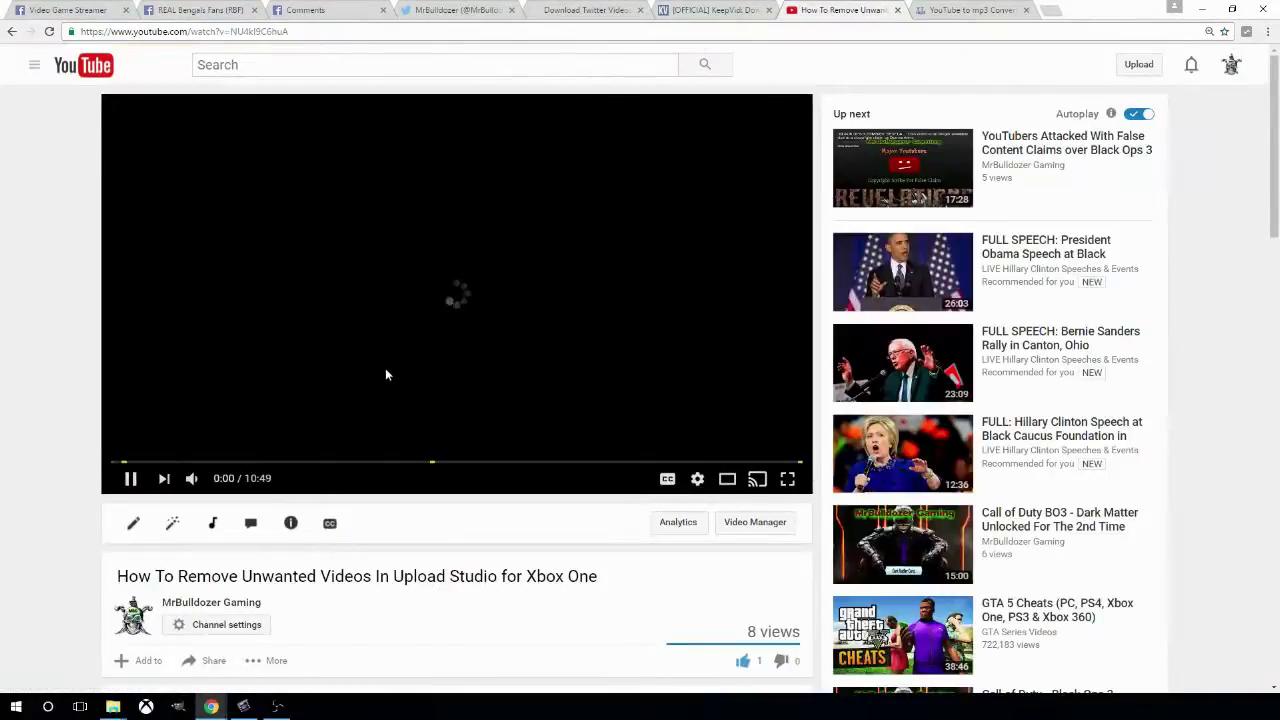
# - Copy the YouTube video's web address and pause its playback
pyautogui.click(271, 32)
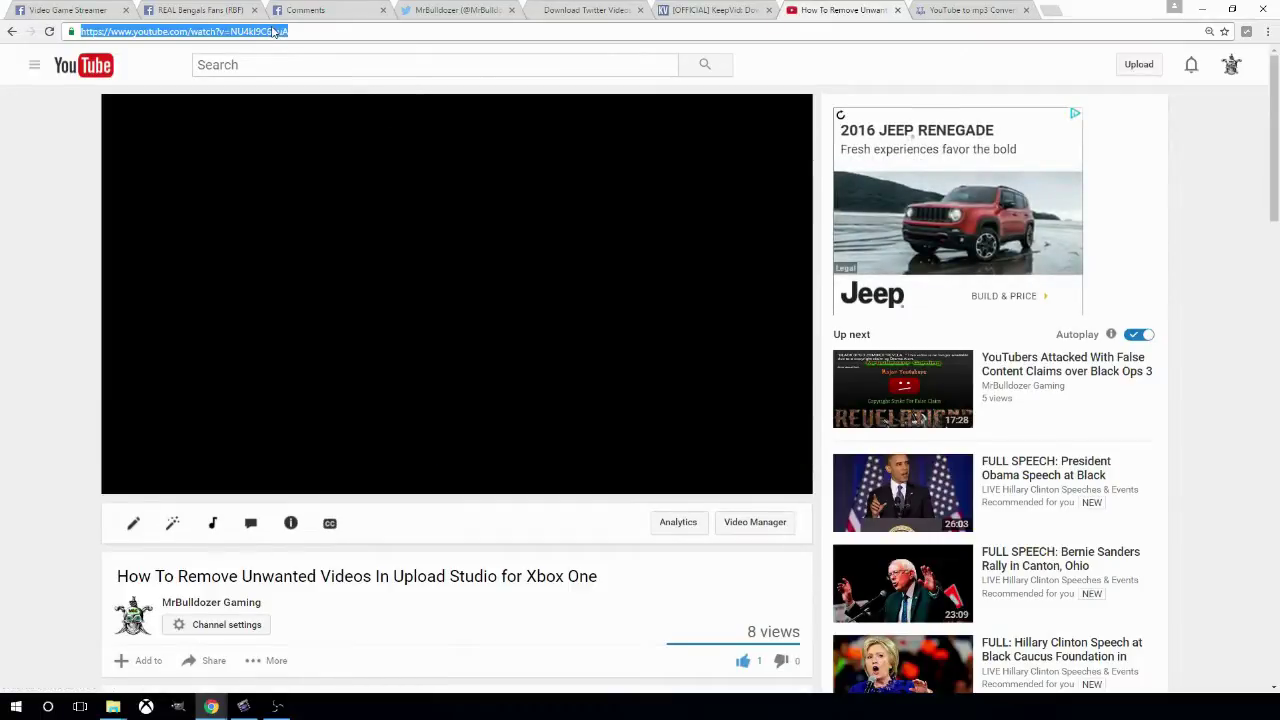
pyautogui.rightClick(271, 32)
pyautogui.click(300, 73)
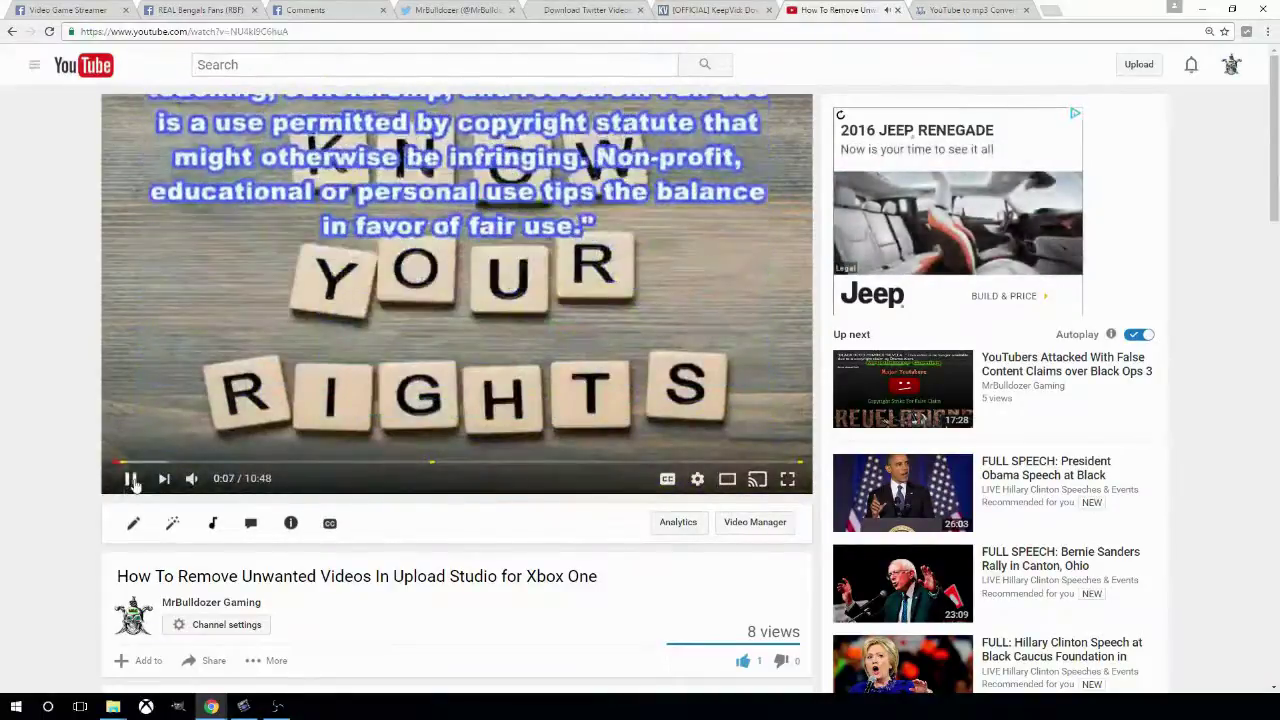
pyautogui.click(131, 479)
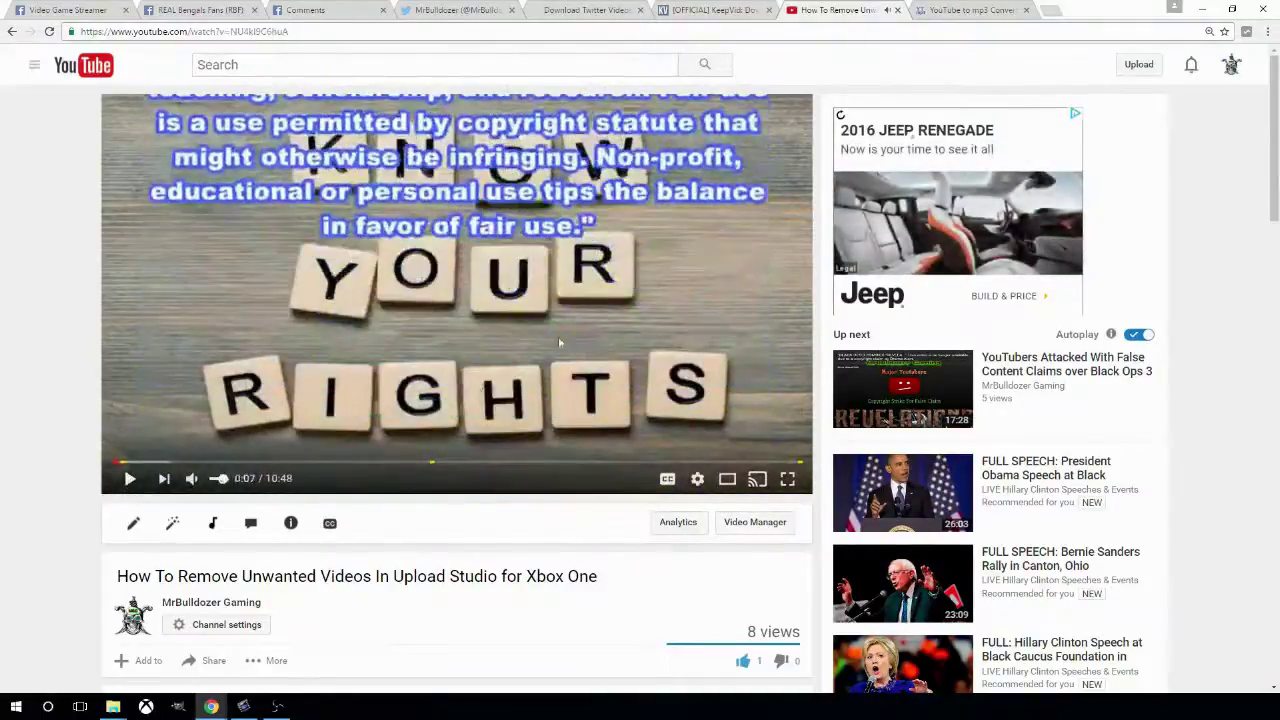
# - On KeepVid's start page, replace the old video address with the copied YouTube link and request its download options
pyautogui.click(705, 12)
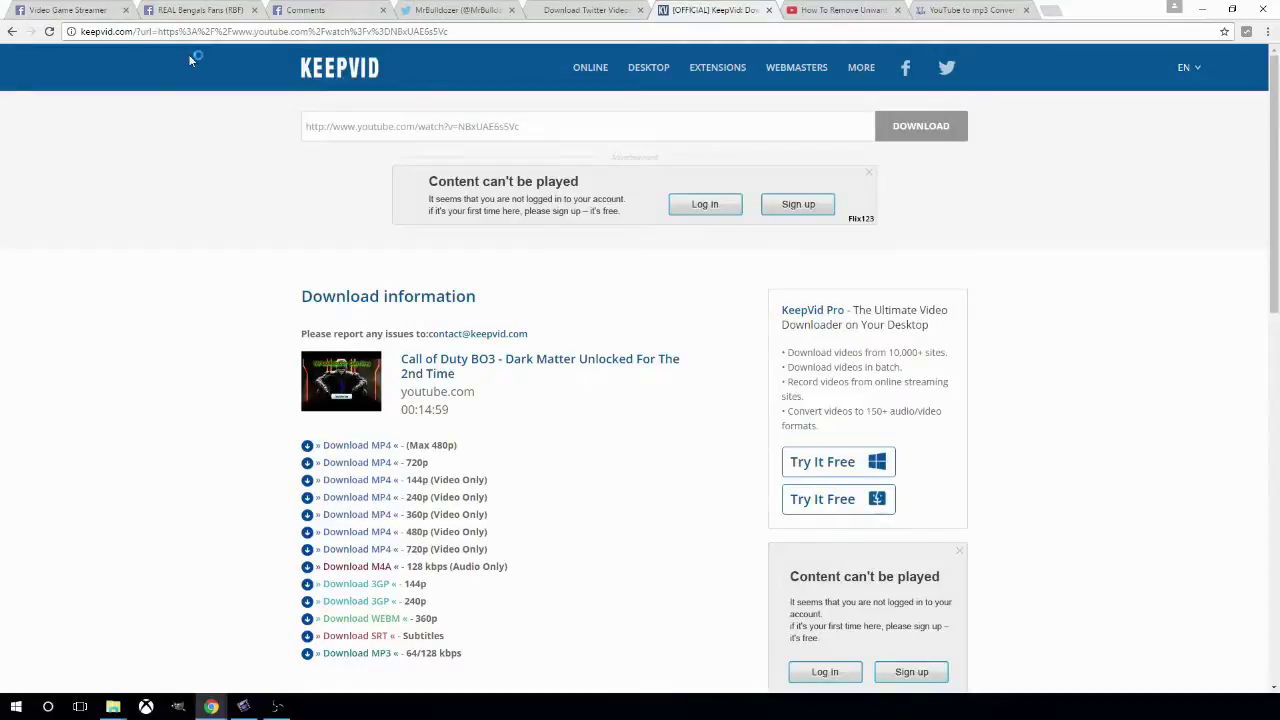
pyautogui.click(13, 32)
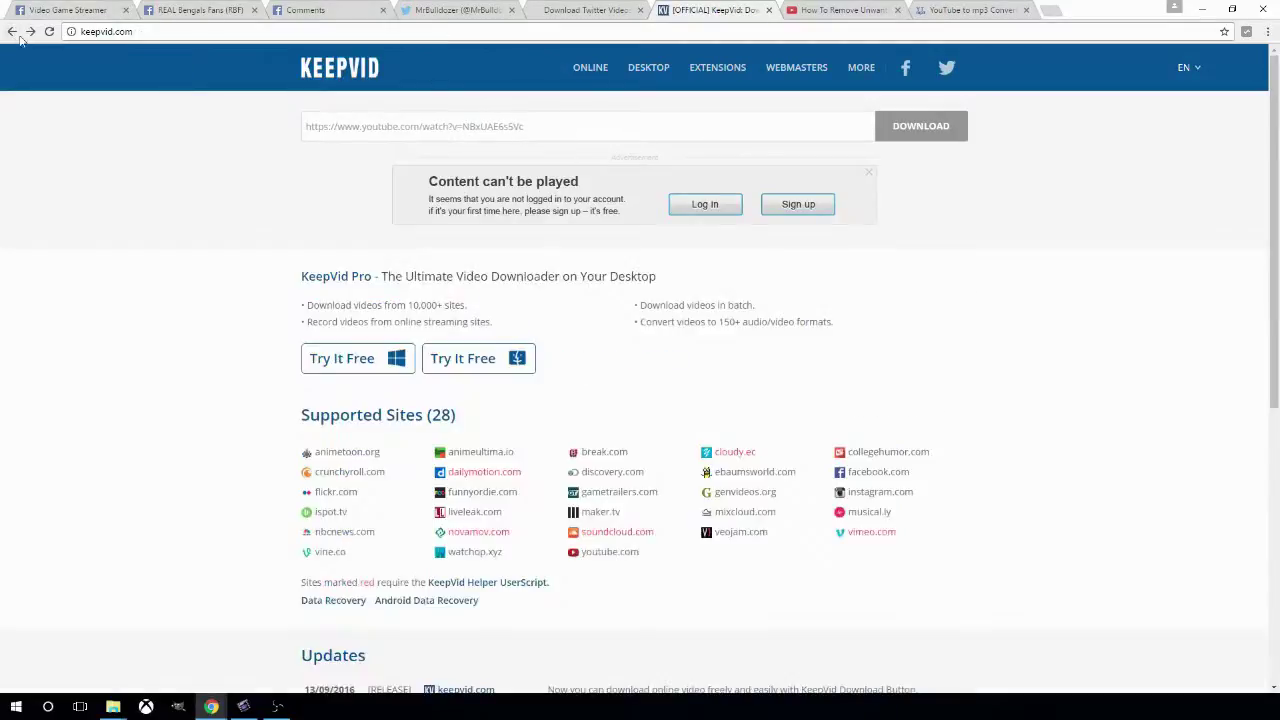
pyautogui.click(379, 129)
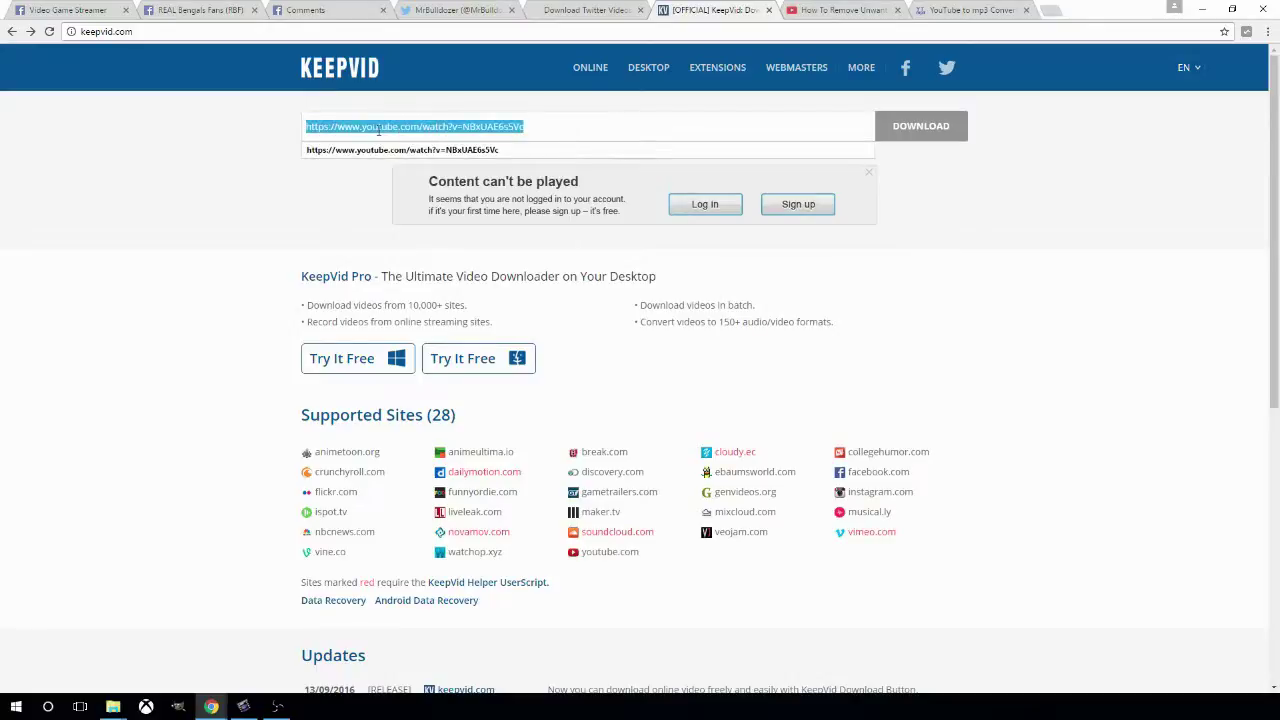
pyautogui.press('BackSpace')
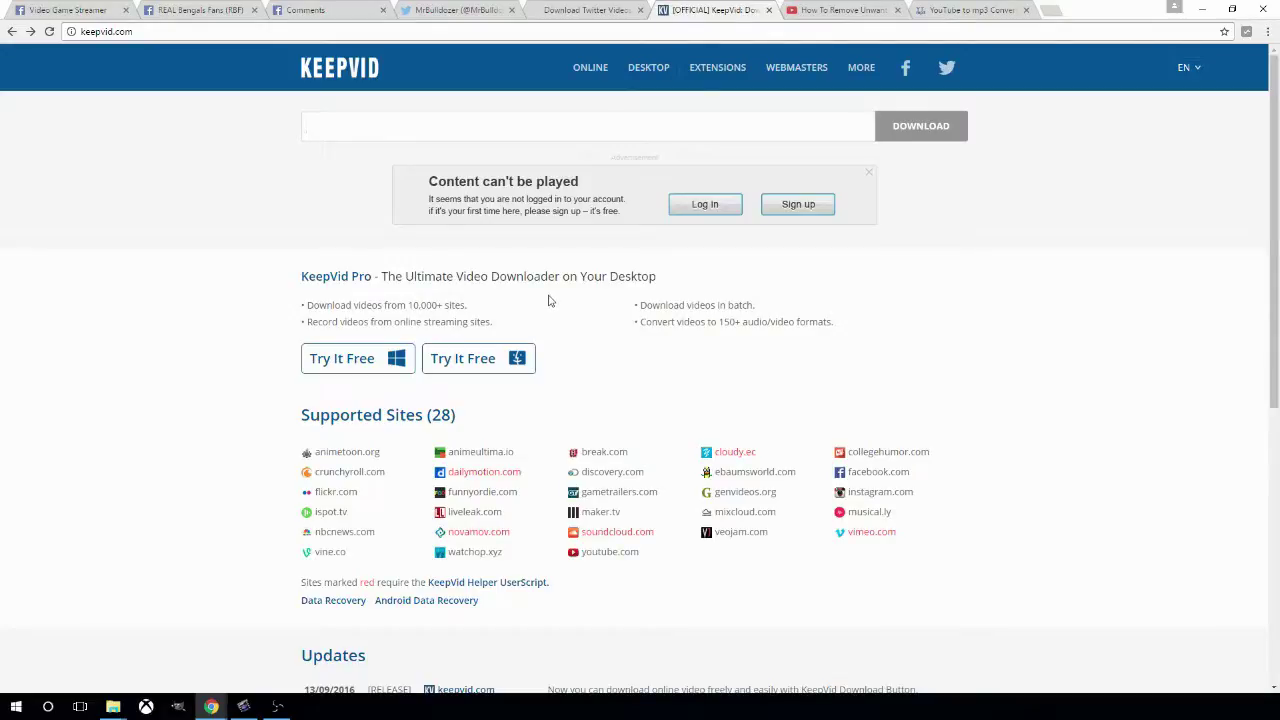
pyautogui.rightClick(475, 128)
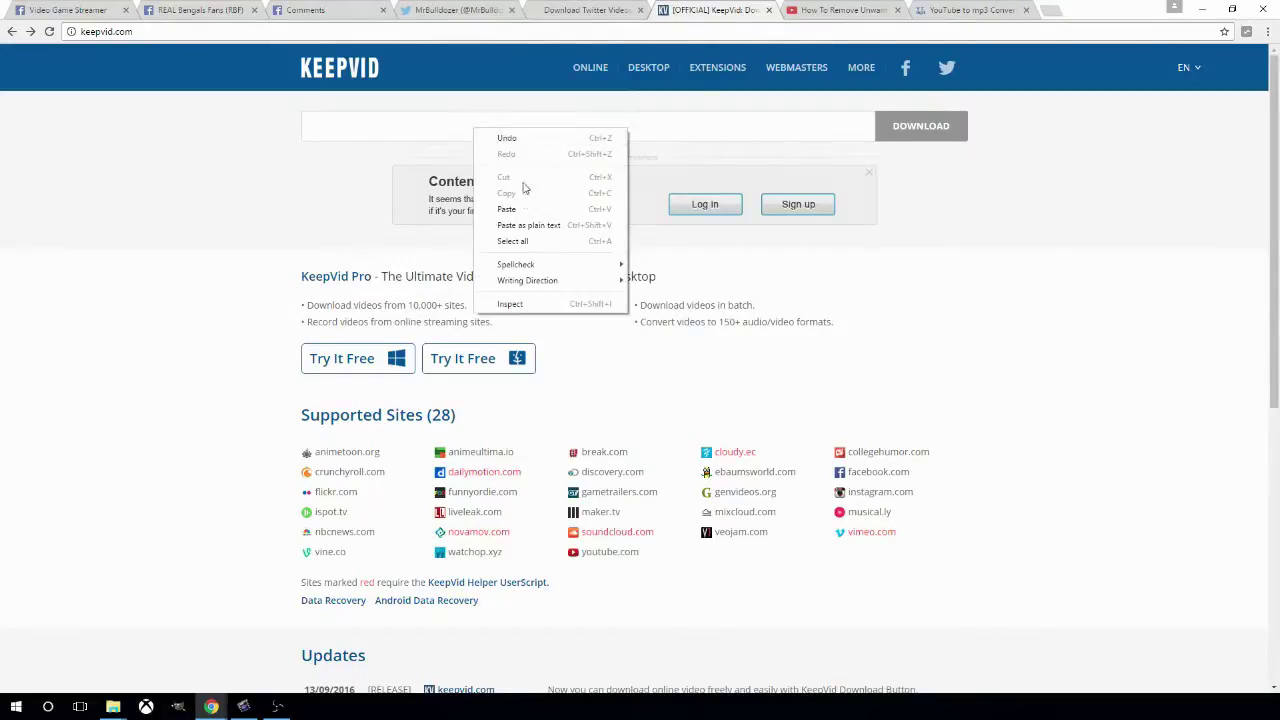
pyautogui.click(525, 208)
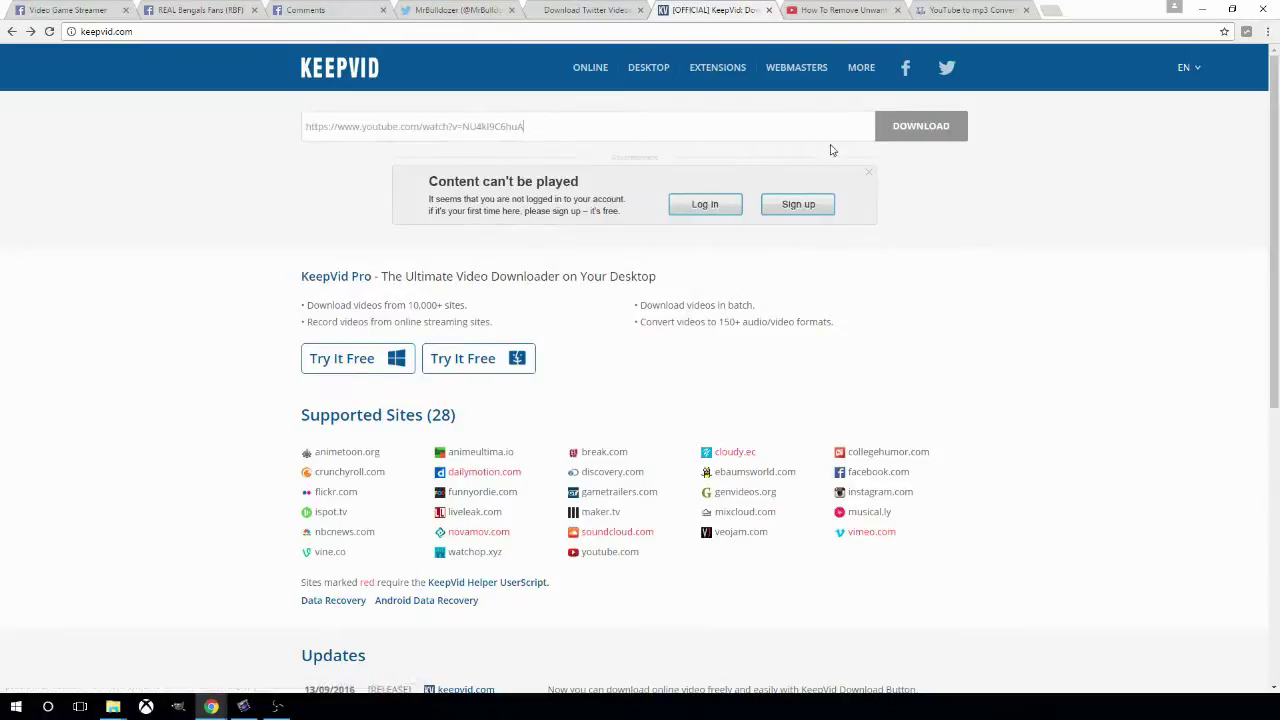
pyautogui.click(911, 138)
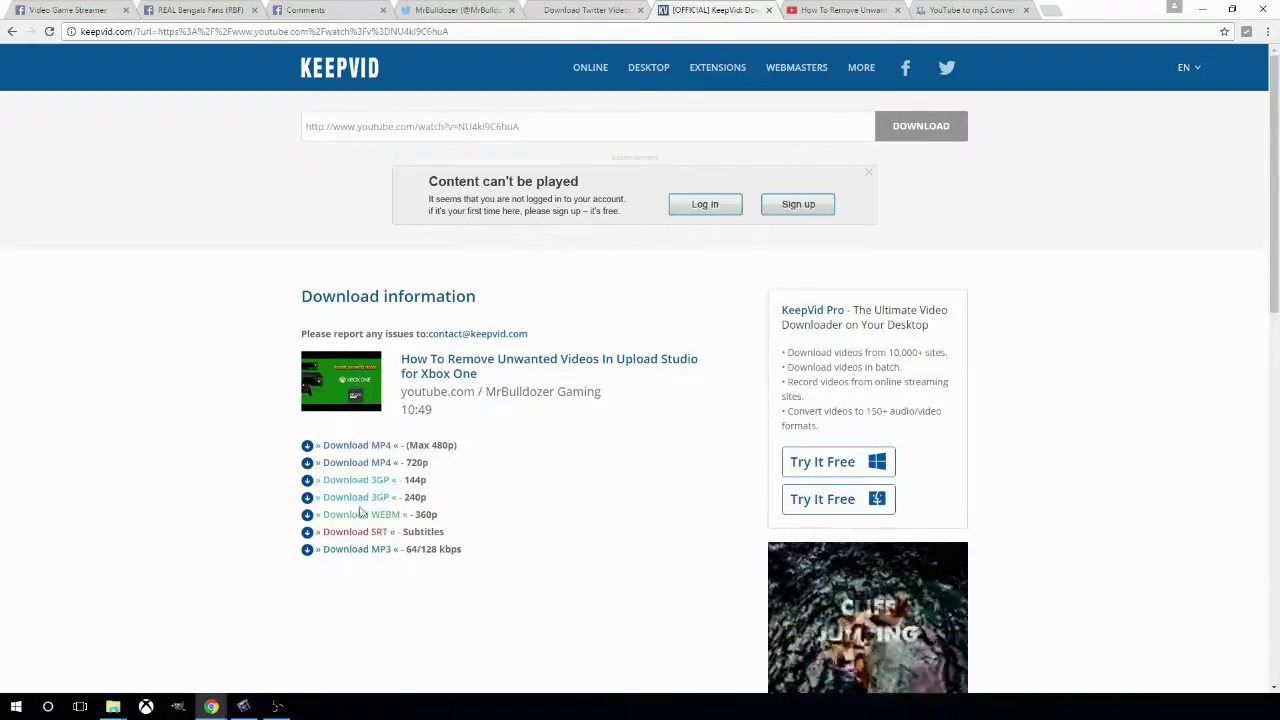
# - Download the video as MP4 (Max 480p), open the downloaded file to check that it plays, and close the video player
pyautogui.click(373, 449)
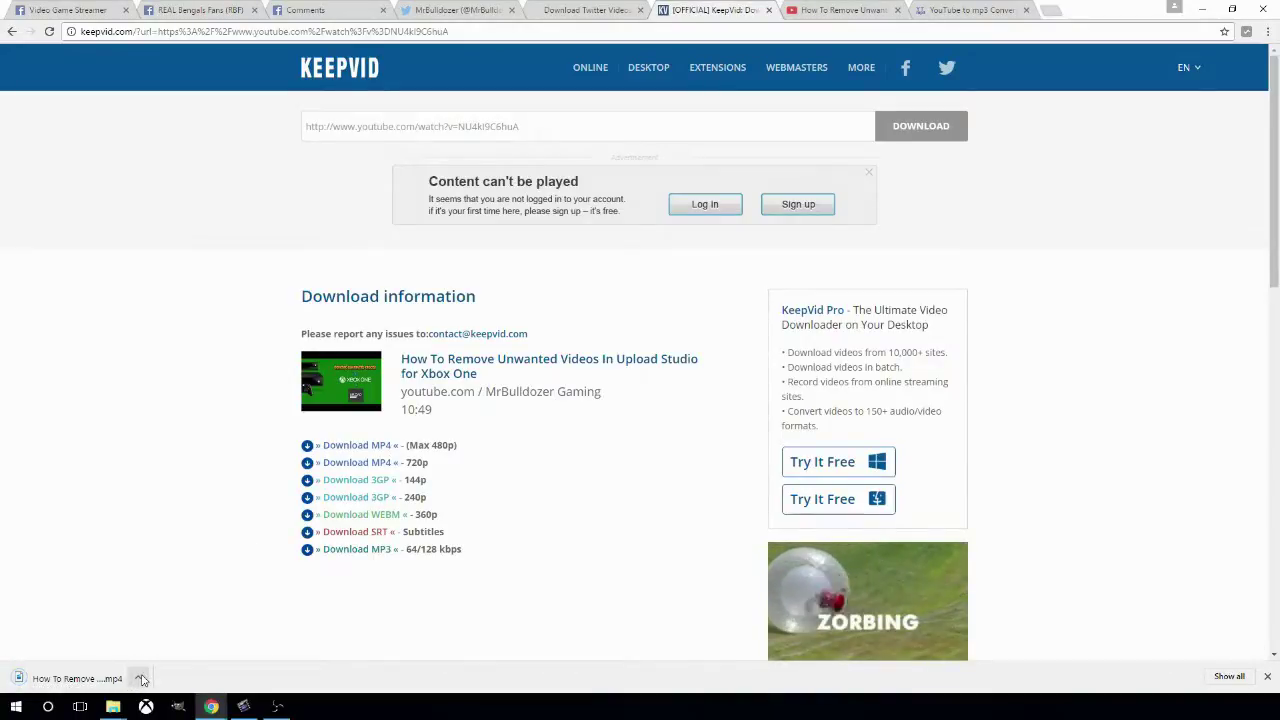
pyautogui.click(139, 679)
pyautogui.click(162, 594)
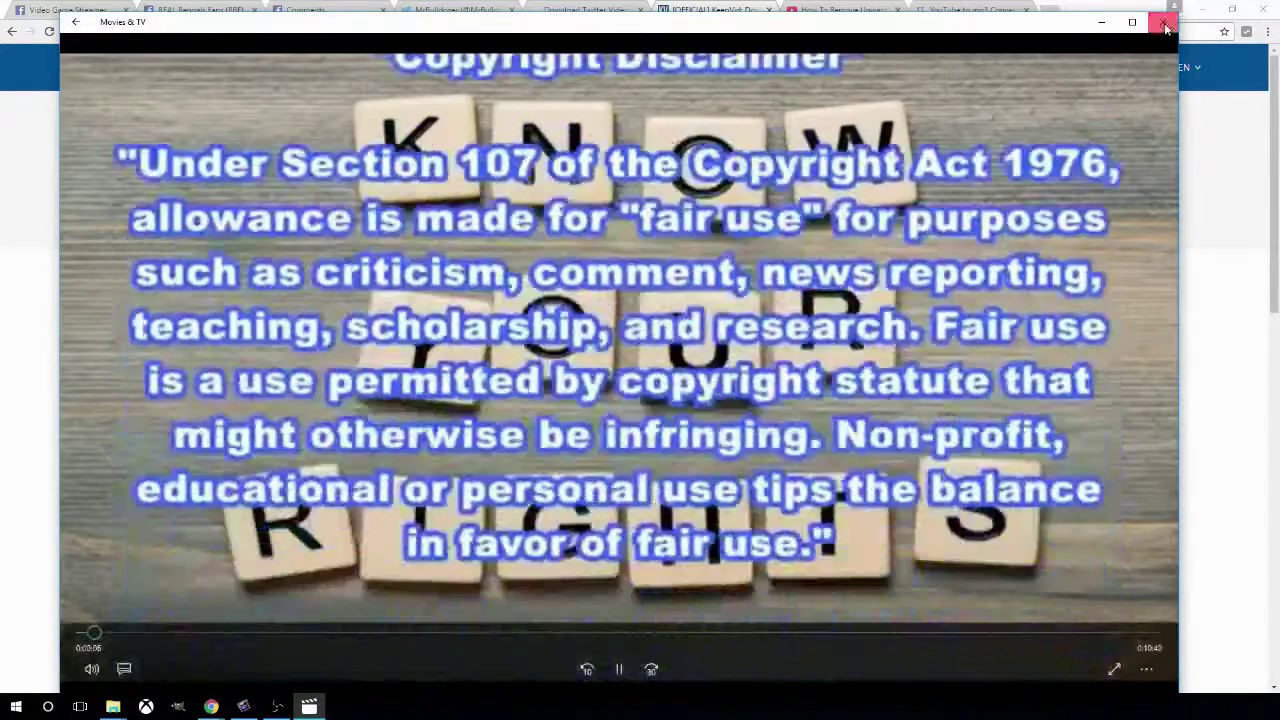
pyautogui.click(1163, 22)
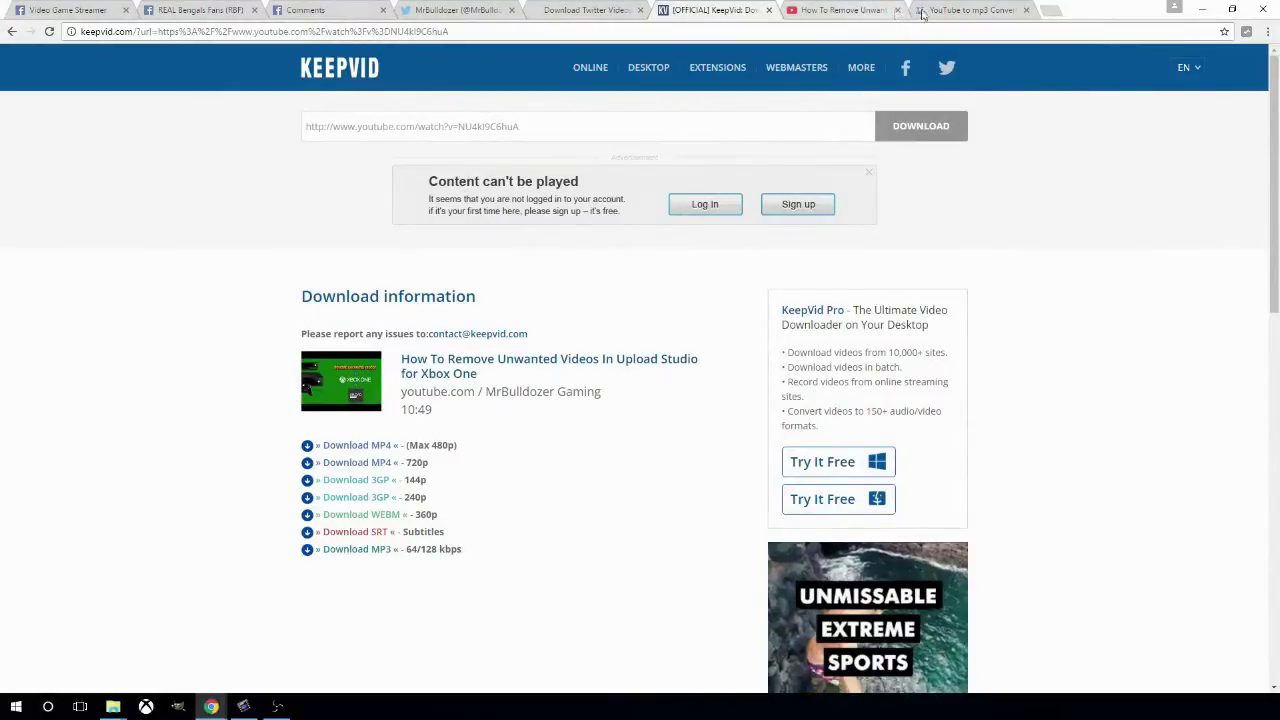
pyautogui.click(960, 10)
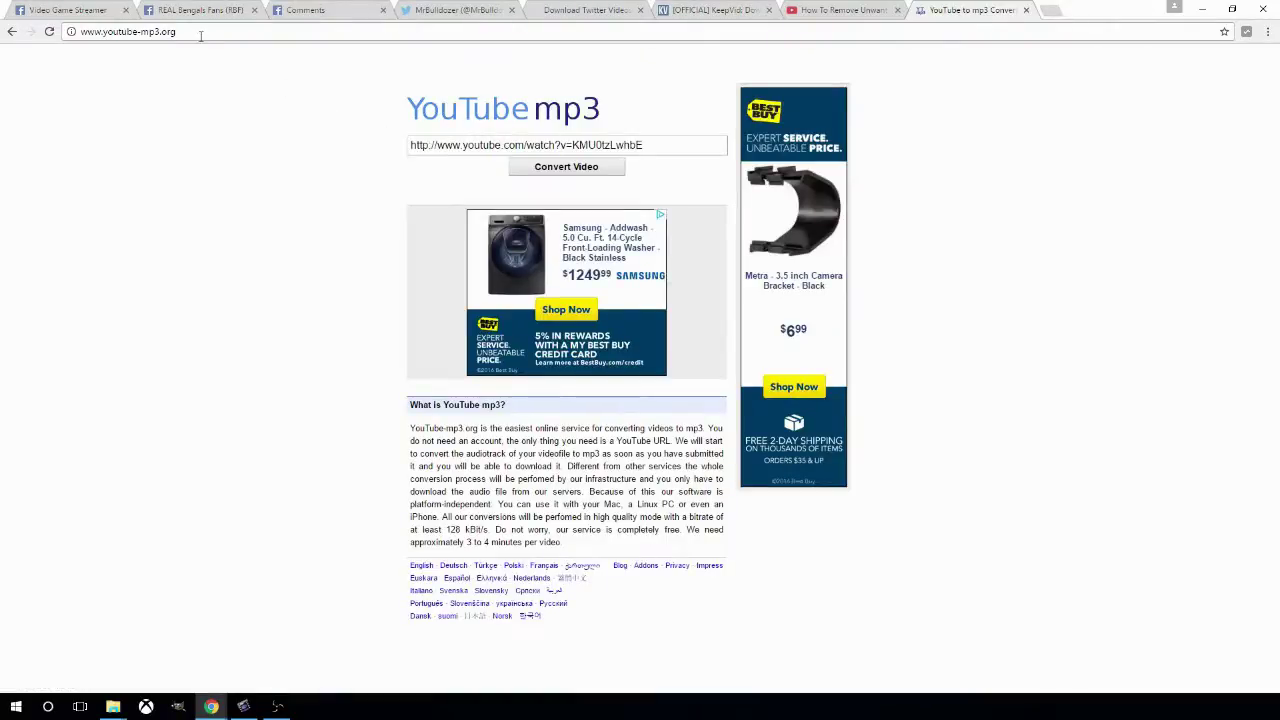
pyautogui.moveTo(163, 35); pyautogui.dragTo(80, 40)
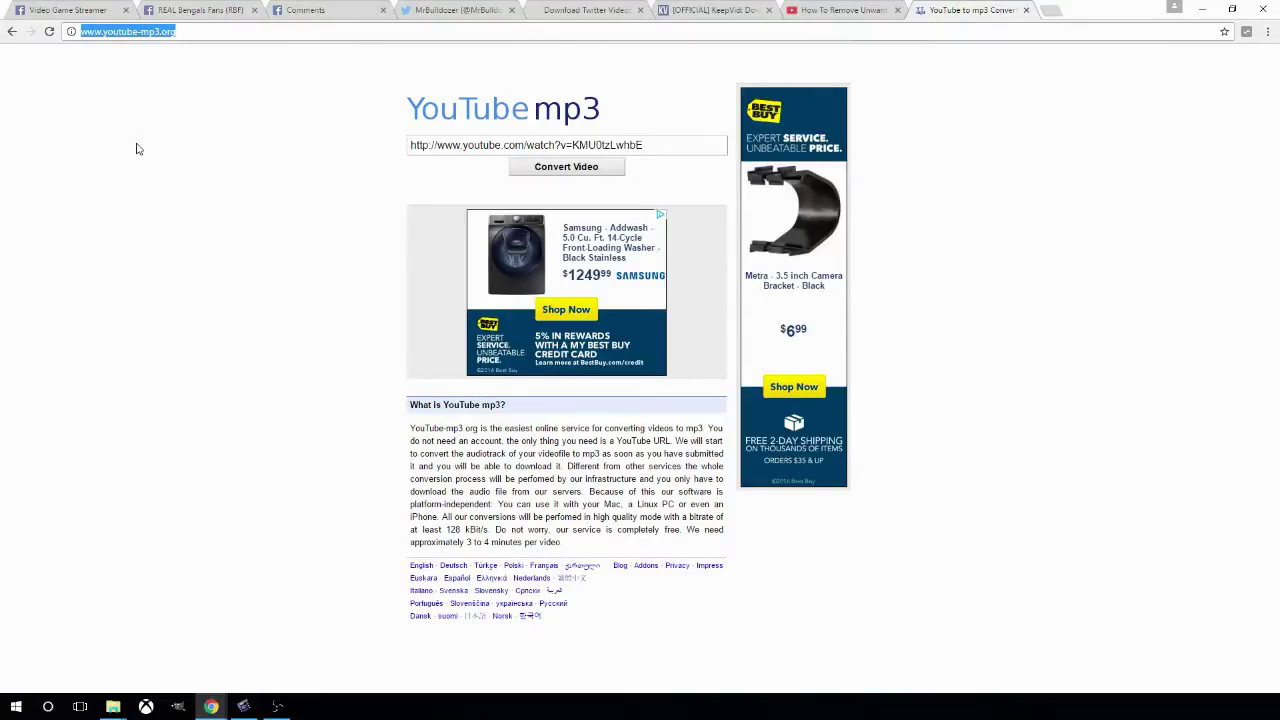
pyautogui.click(526, 147)
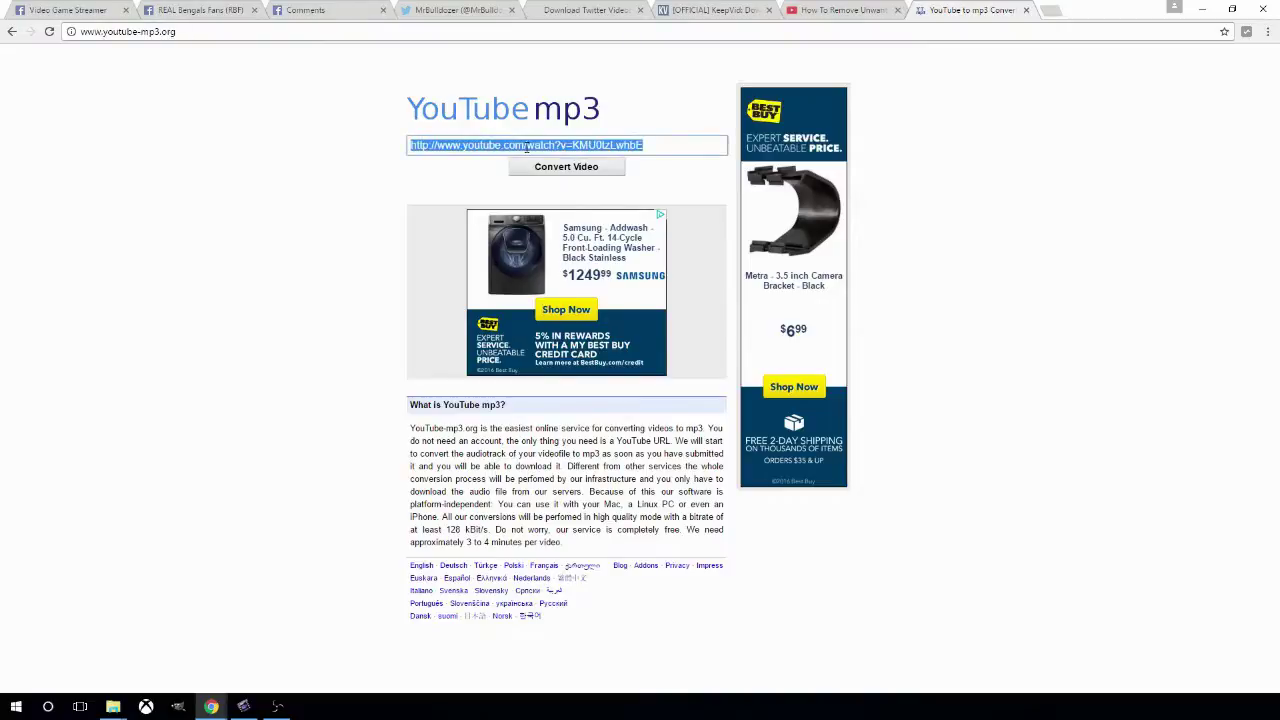
pyautogui.rightClick(526, 147)
pyautogui.click(562, 194)
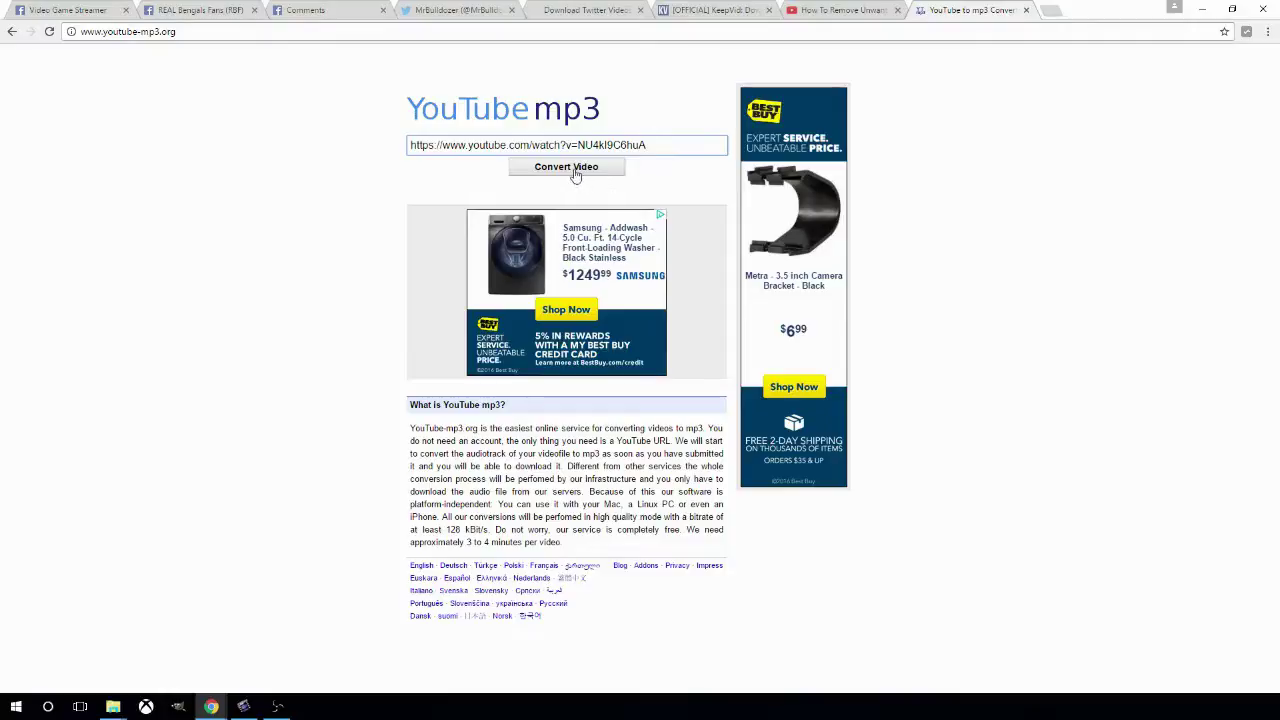
pyautogui.click(575, 175)
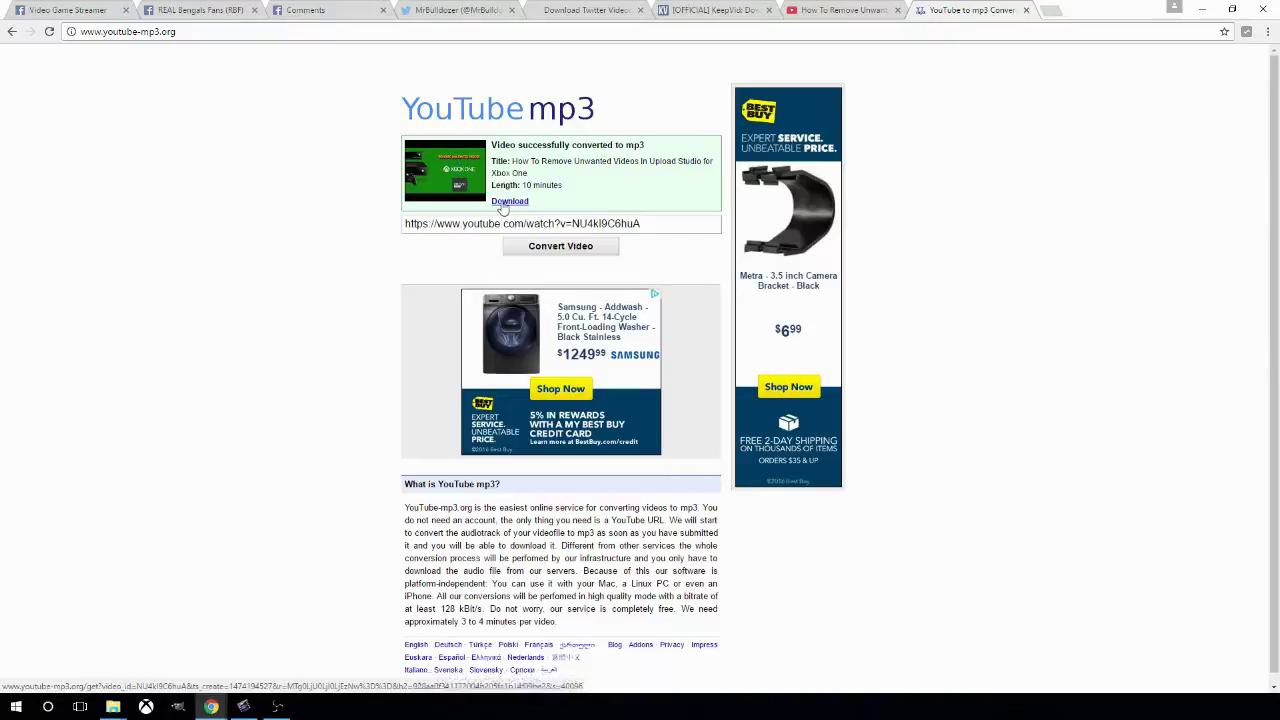
pyautogui.click(505, 202)
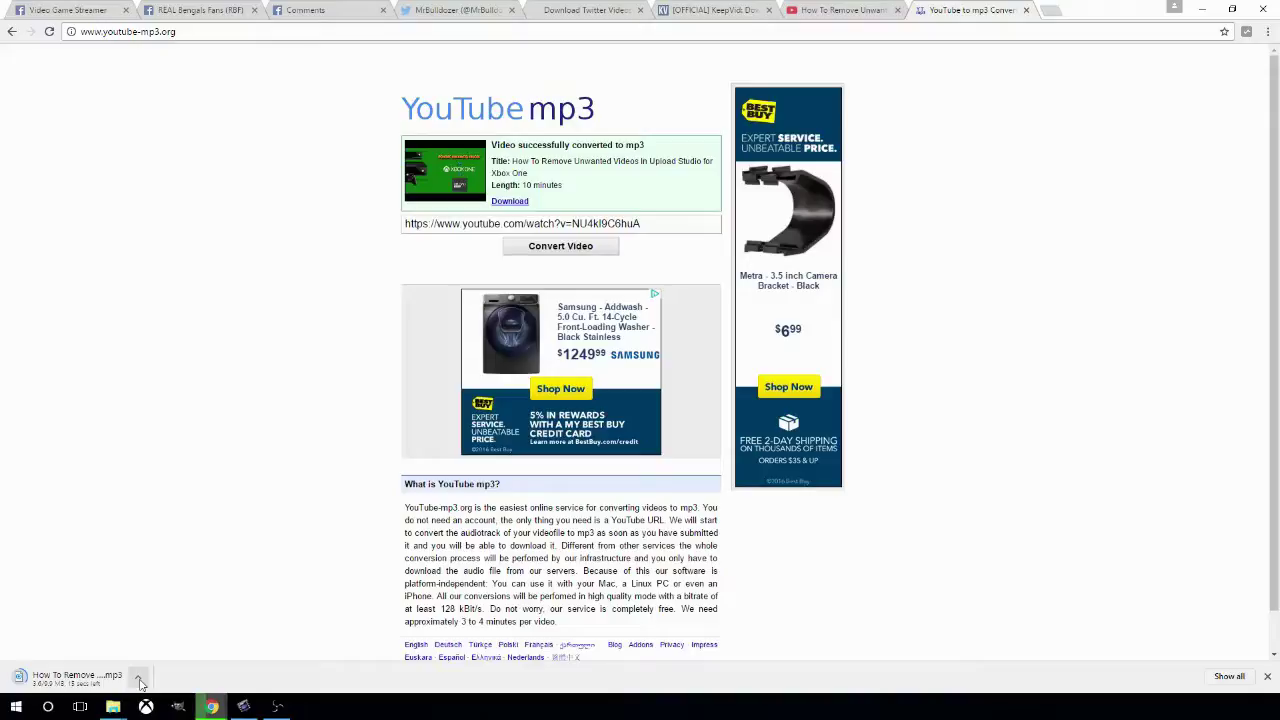
# - Open the downloaded MP3 to check that it plays, stop playback, and close the media player
pyautogui.click(139, 679)
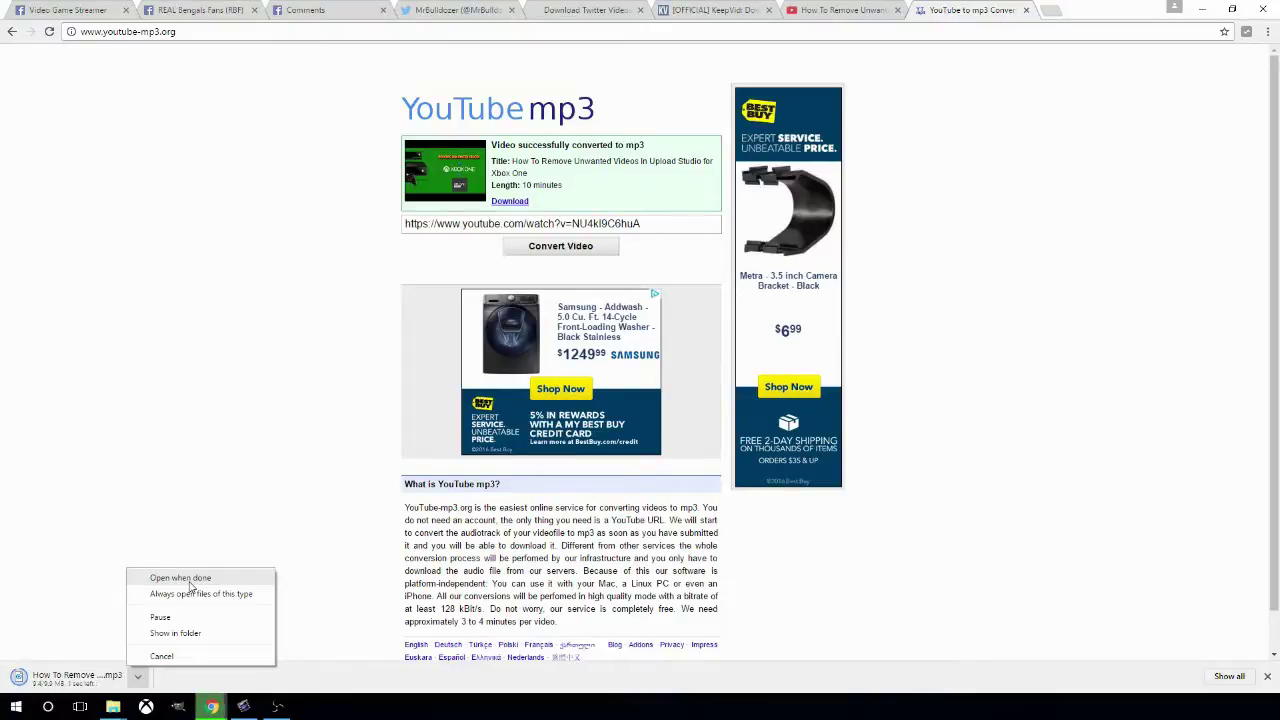
pyautogui.click(138, 678)
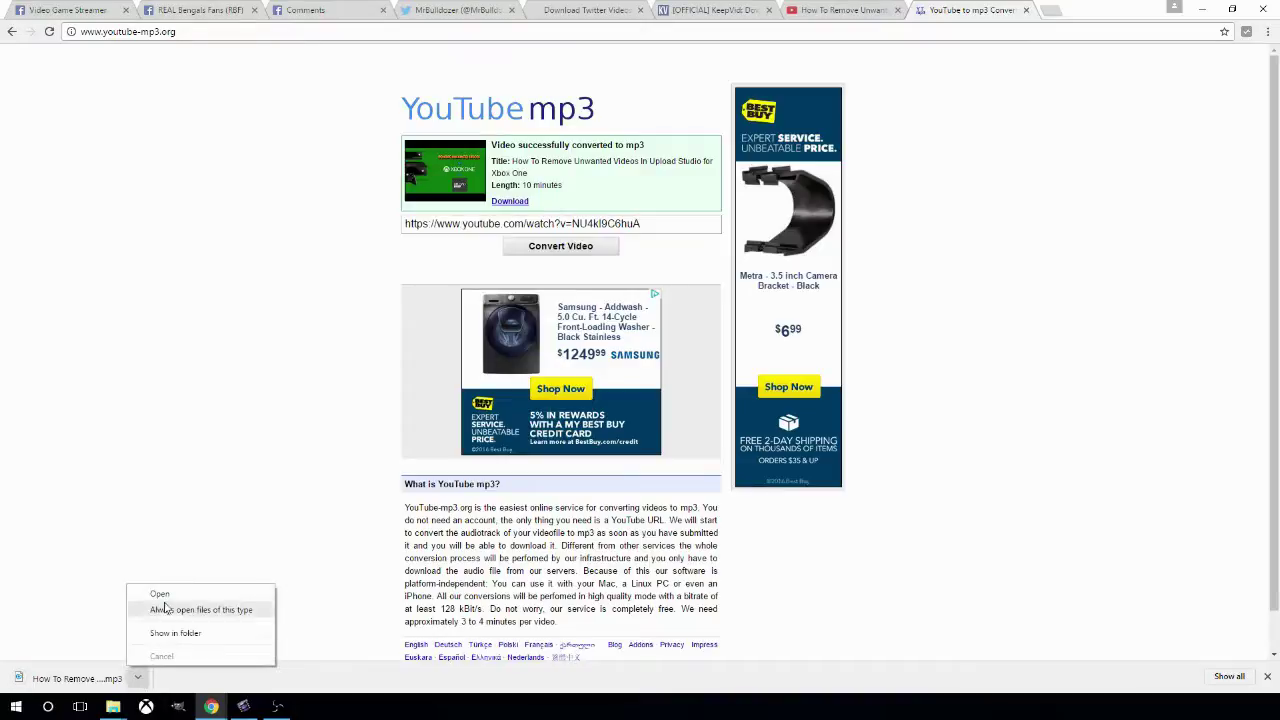
pyautogui.click(163, 594)
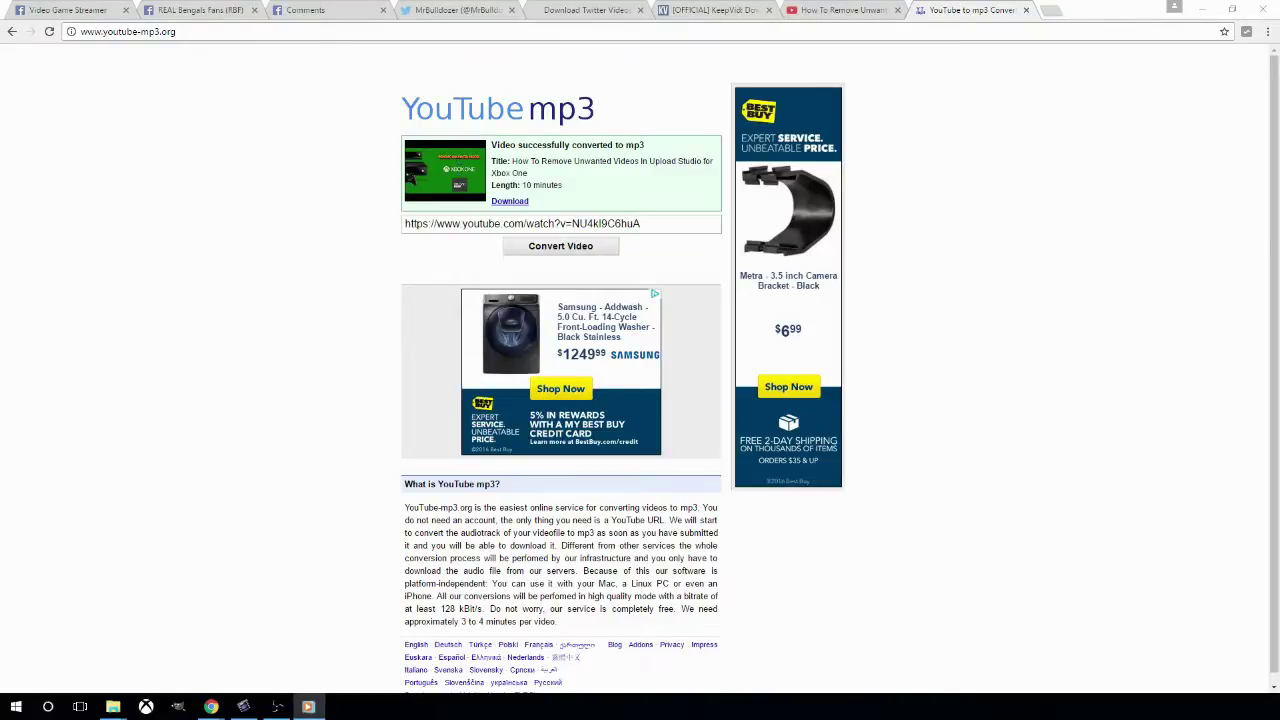
pyautogui.moveTo(484, 328); pyautogui.dragTo(283, 315)
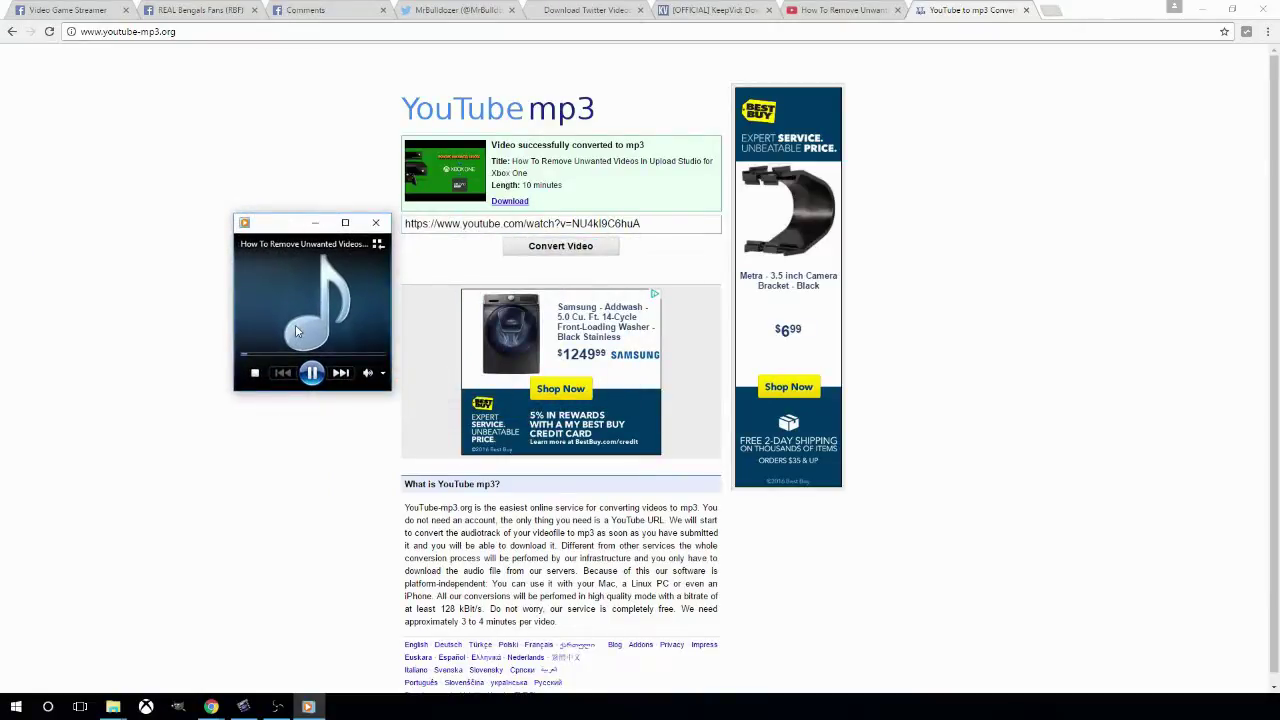
pyautogui.click(255, 374)
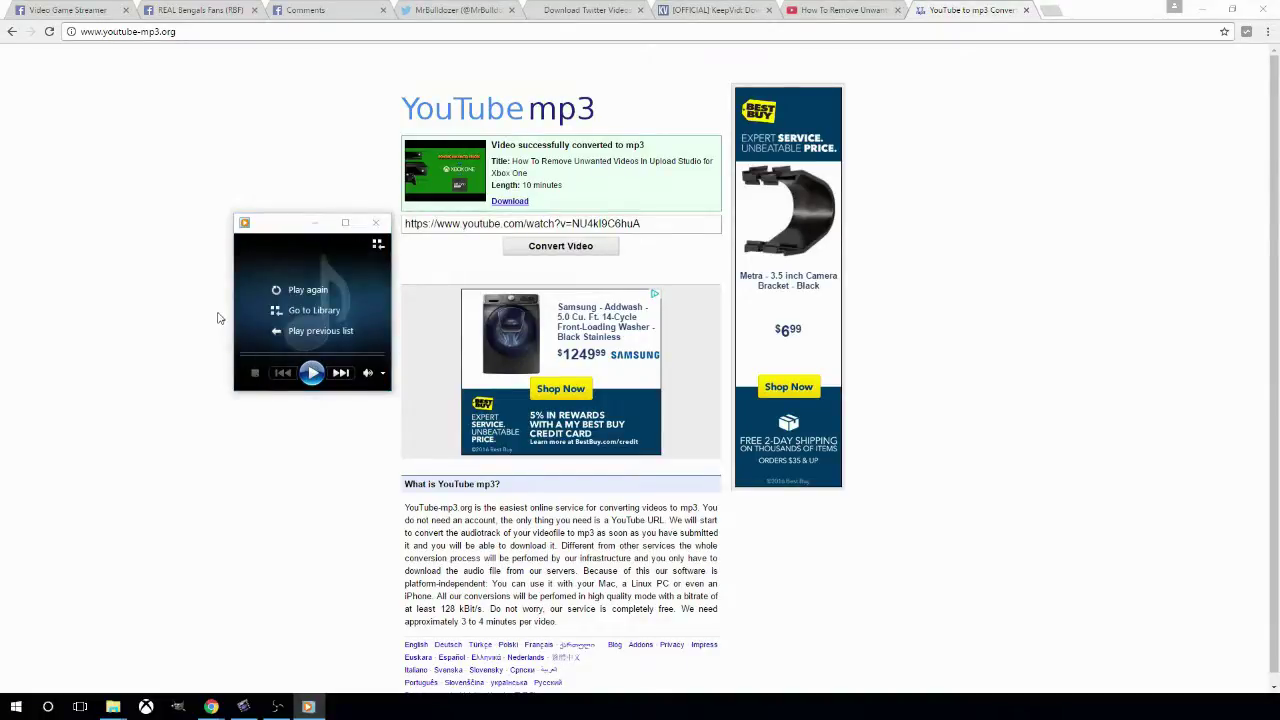
pyautogui.click(376, 226)
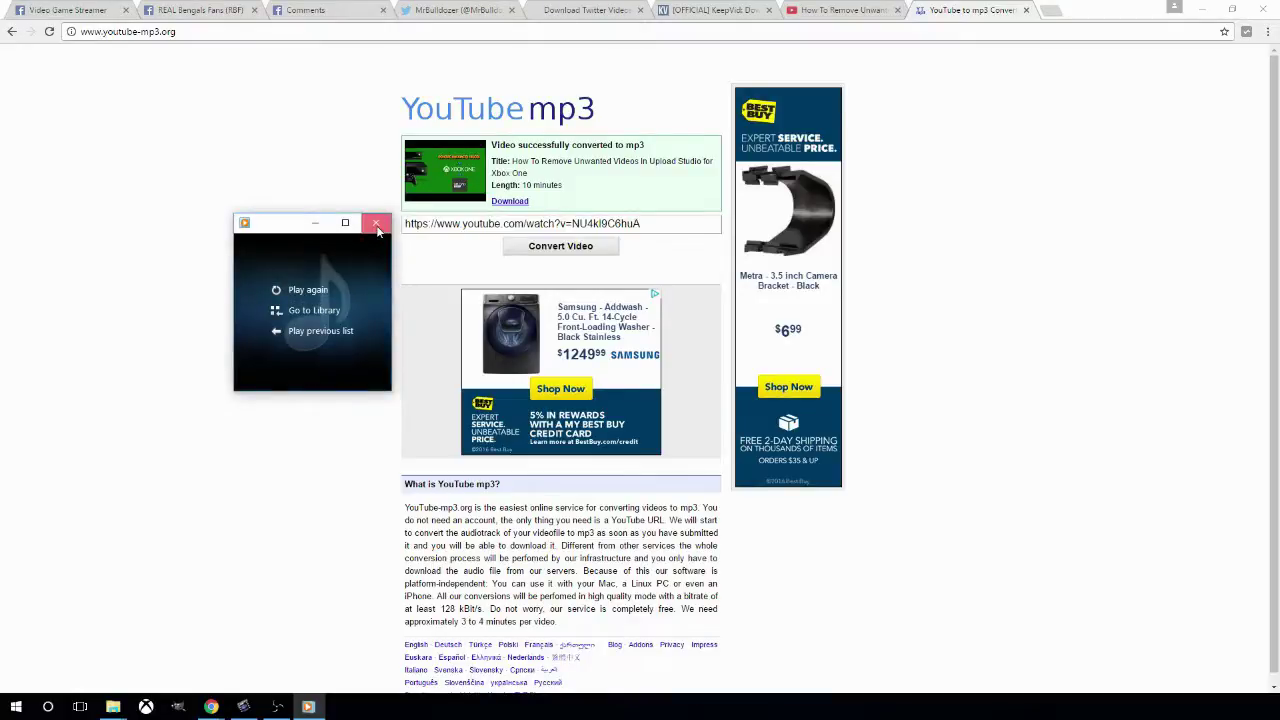